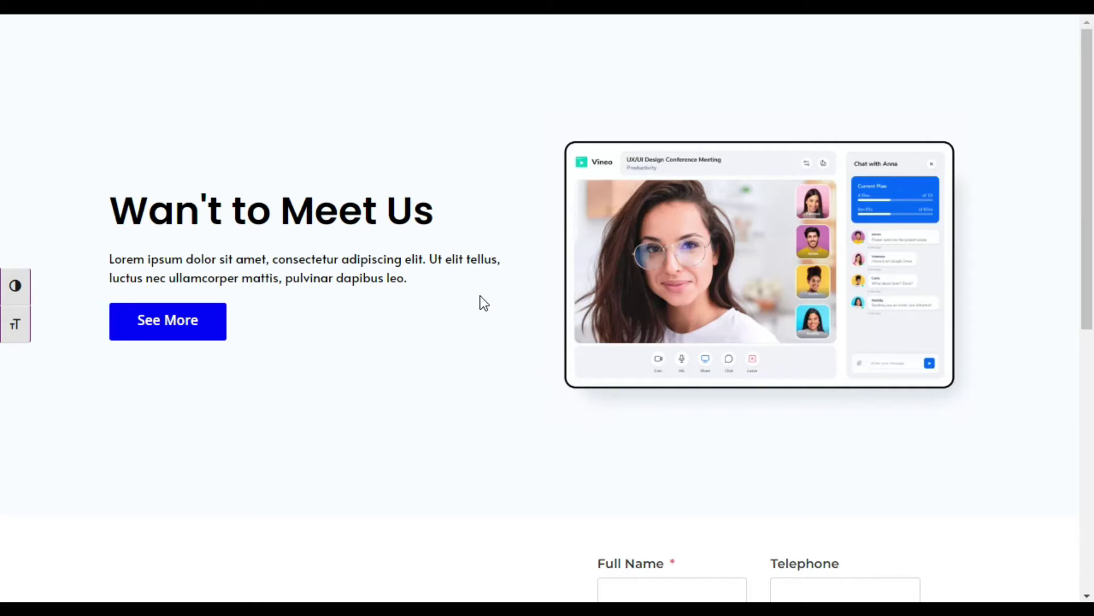
# - Scroll down to the finished map on the live page and pan it toward areas south of London
pyautogui.scroll(-4, 464, 255)
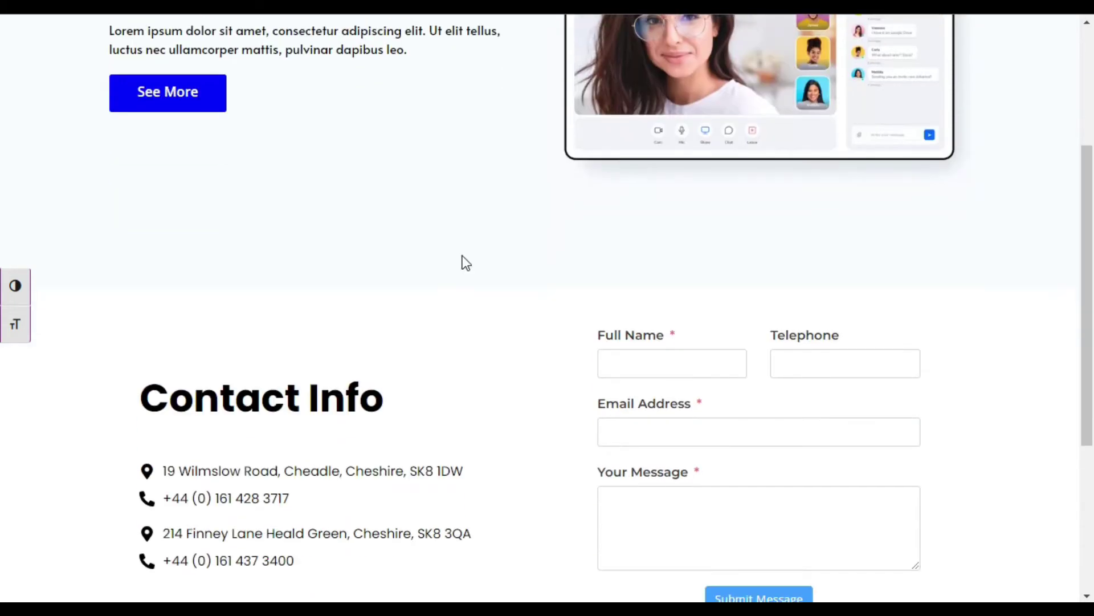
pyautogui.scroll(-5, 466, 262)
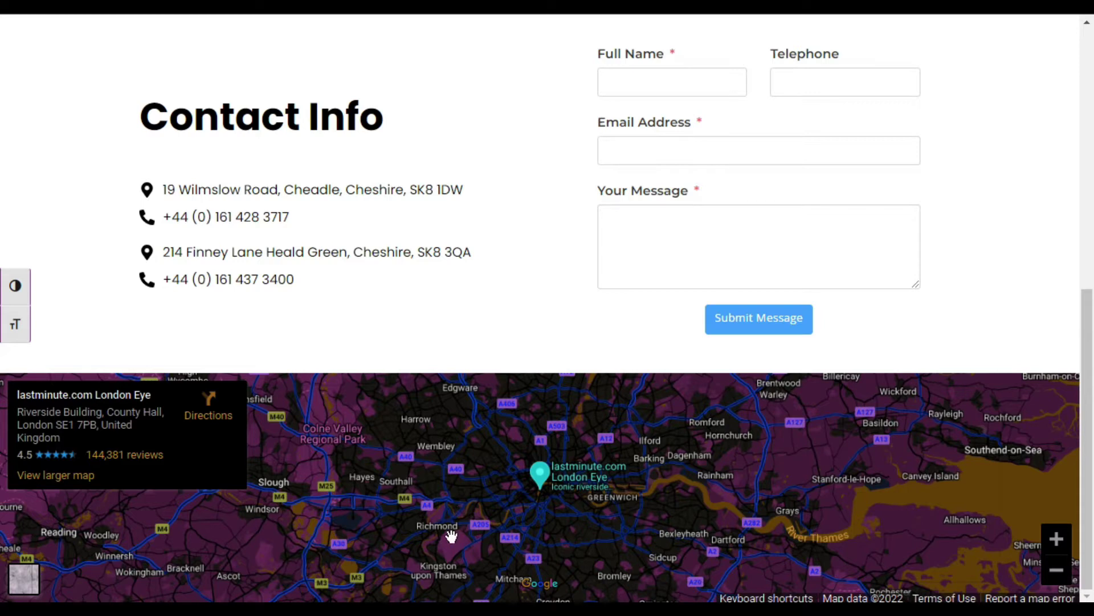
pyautogui.moveTo(330, 488); pyautogui.dragTo(430, 393)
pyautogui.moveTo(566, 574); pyautogui.dragTo(578, 455)
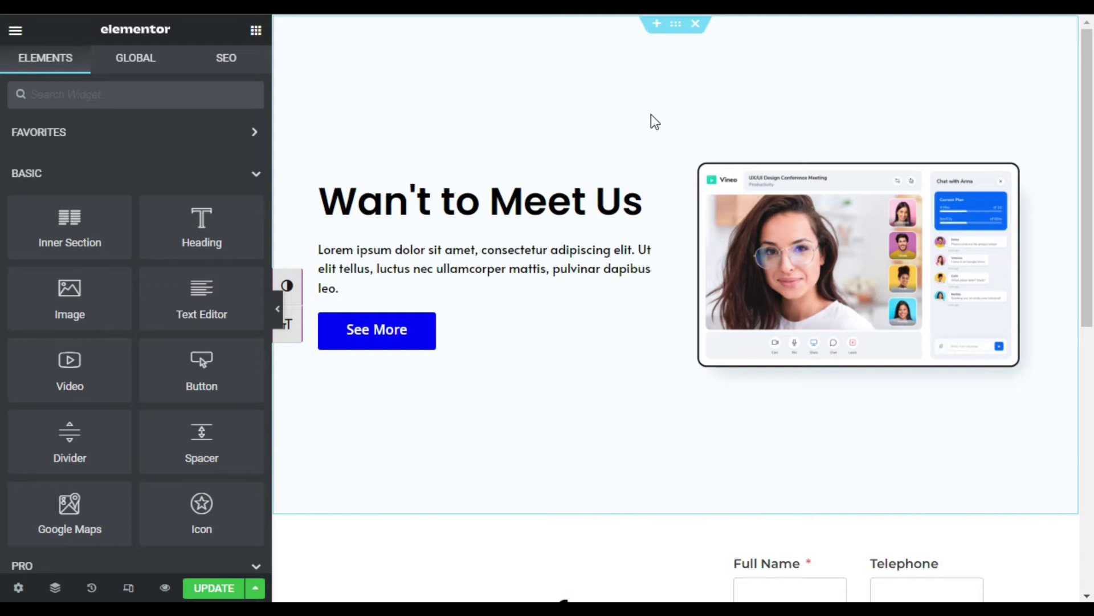
# - Add a one-column section below Contact Info with Full Width content and Stretch Section on
pyautogui.scroll(-5, 651, 117)
pyautogui.scroll(-3, 650, 144)
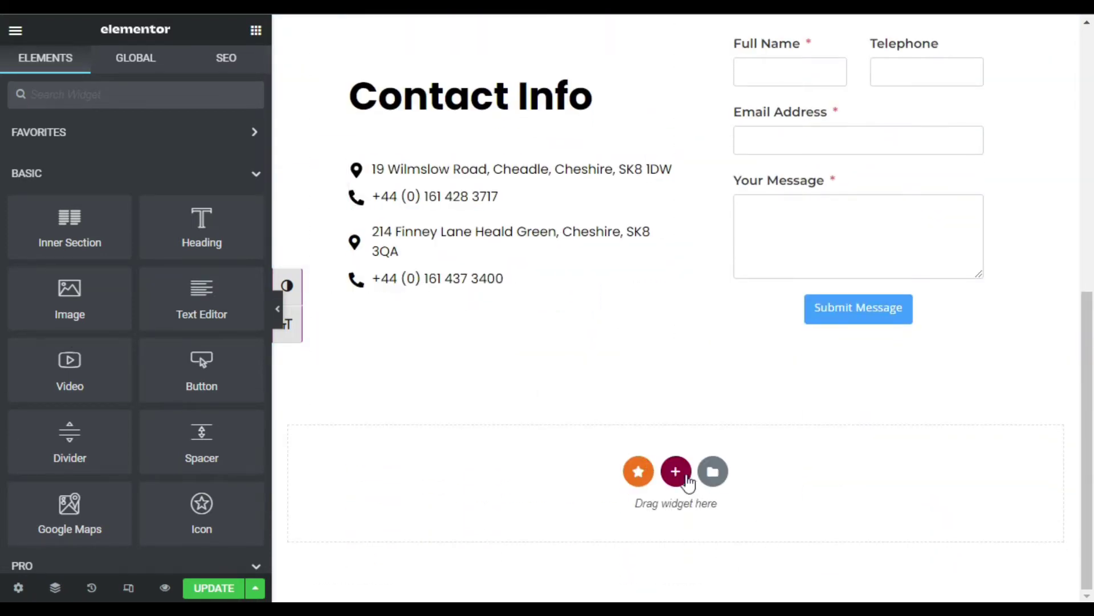
pyautogui.click(683, 472)
pyautogui.click(476, 512)
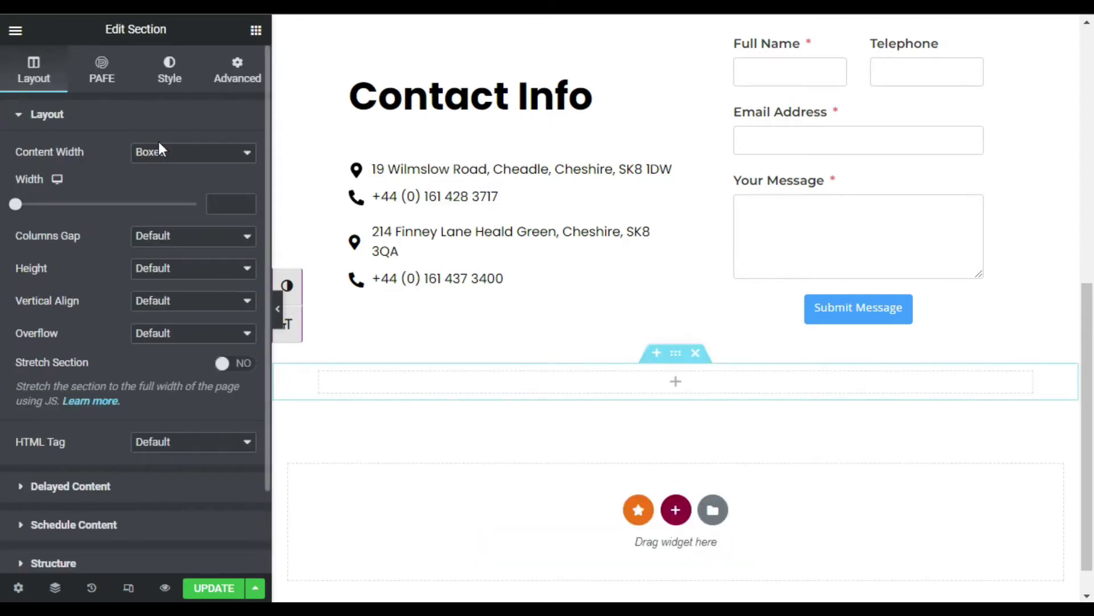
pyautogui.click(171, 154)
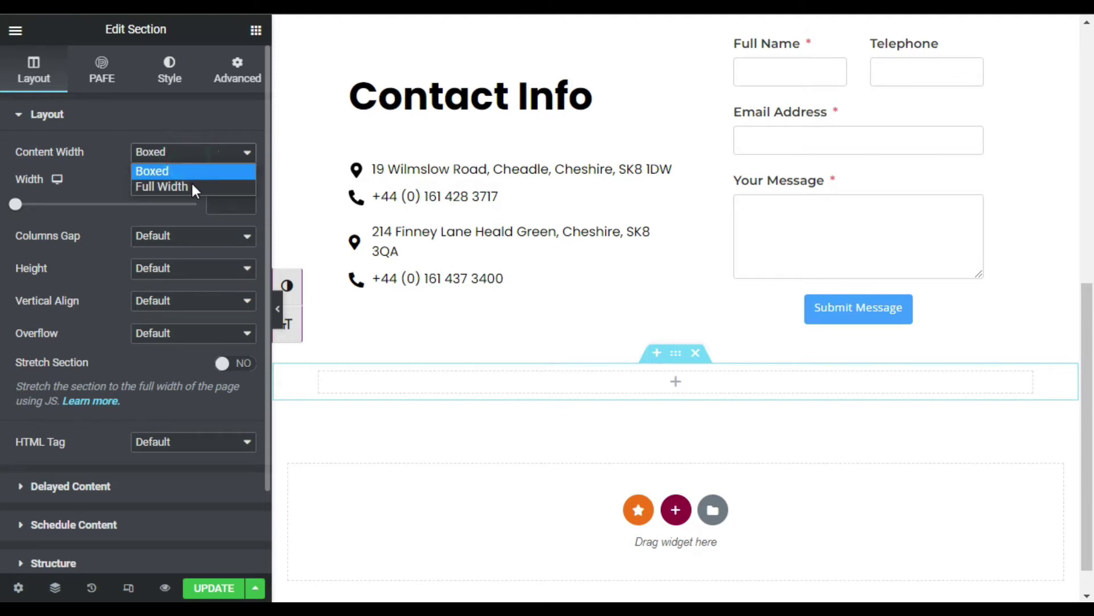
pyautogui.click(194, 186)
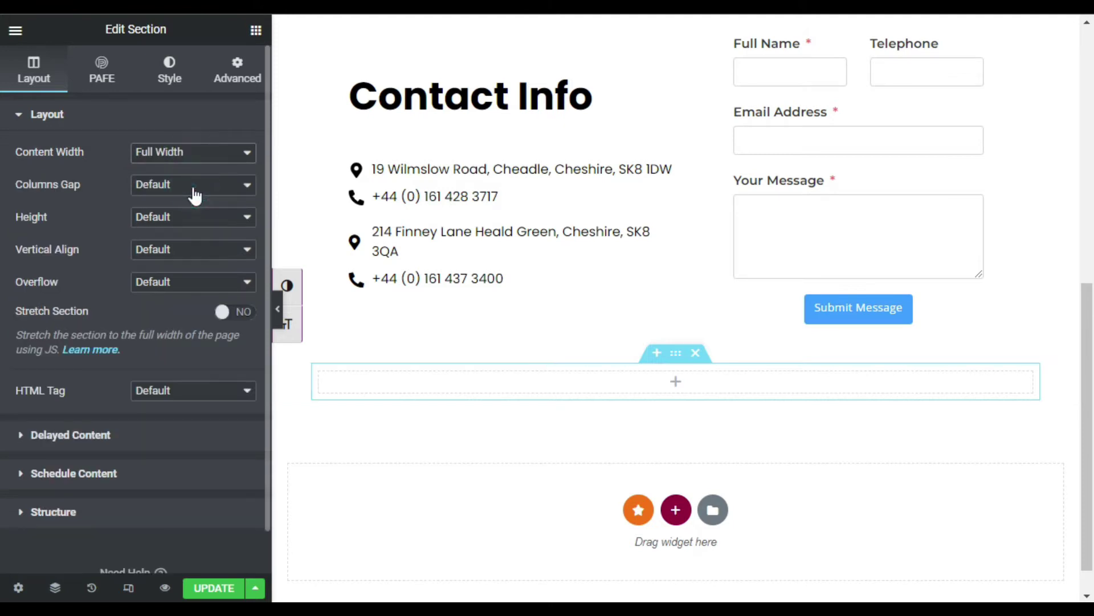
pyautogui.click(220, 314)
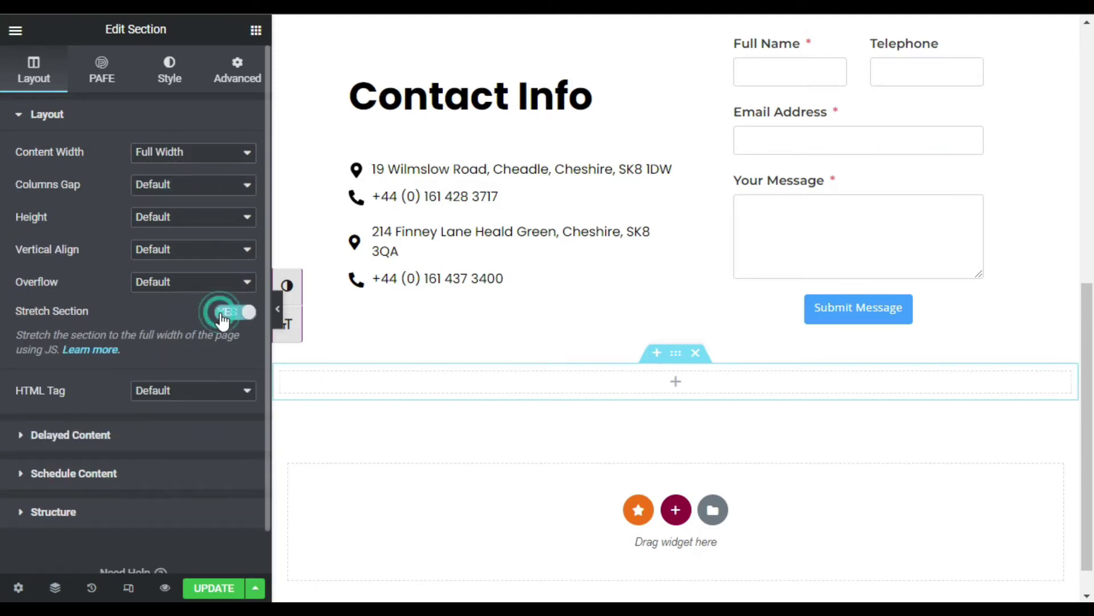
pyautogui.click(677, 388)
# - Drop a Google Maps widget into the new column and set the column's padding to 0
pyautogui.moveTo(44, 531); pyautogui.dragTo(664, 388)
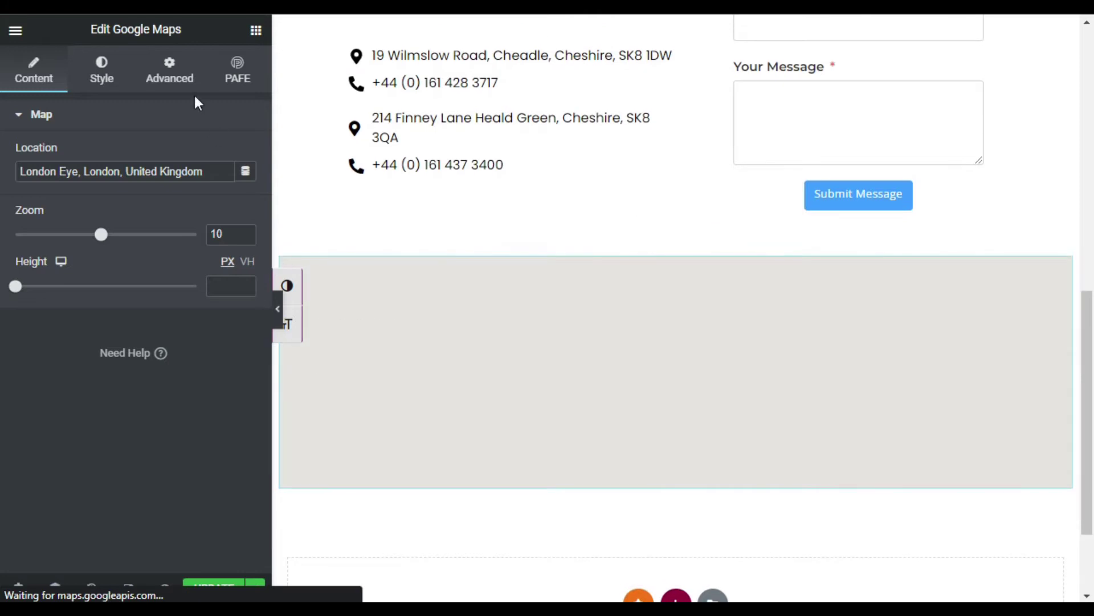
pyautogui.click(281, 258)
pyautogui.click(234, 67)
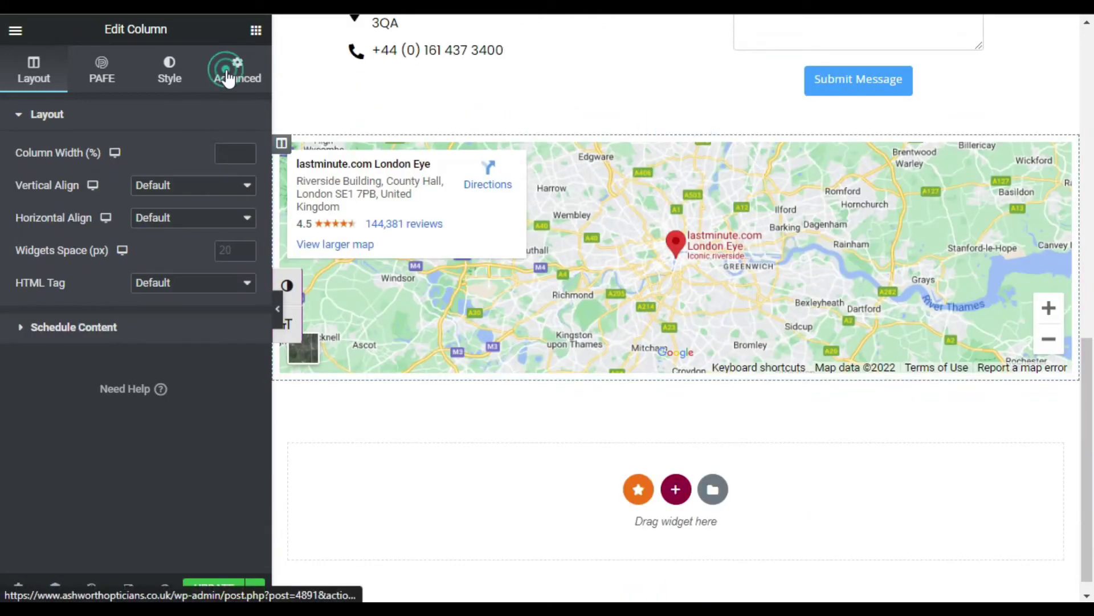
pyautogui.click(183, 233)
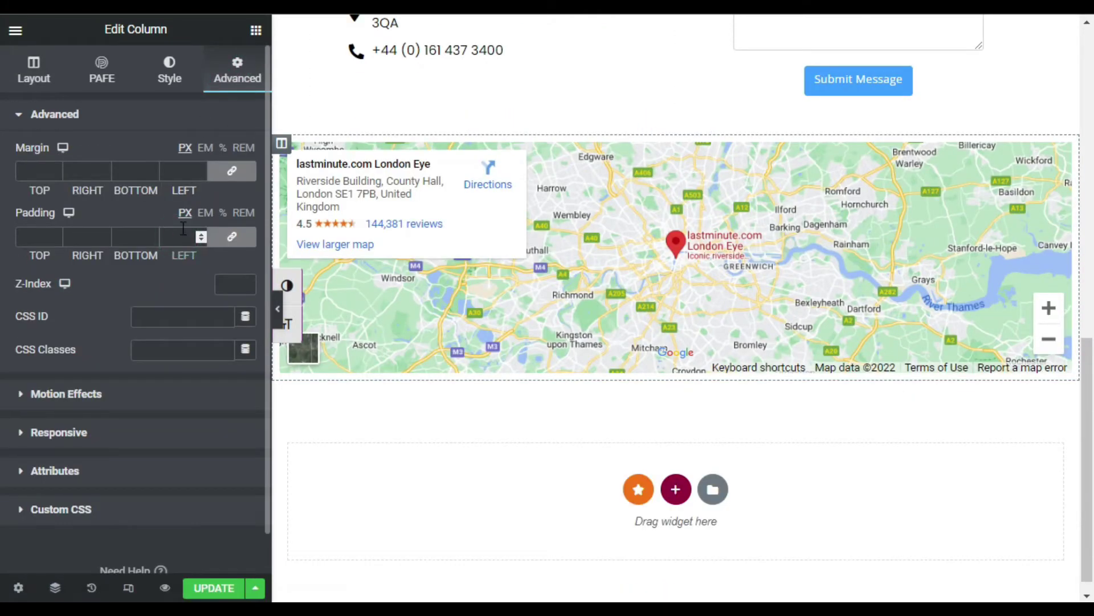
pyautogui.write('0')
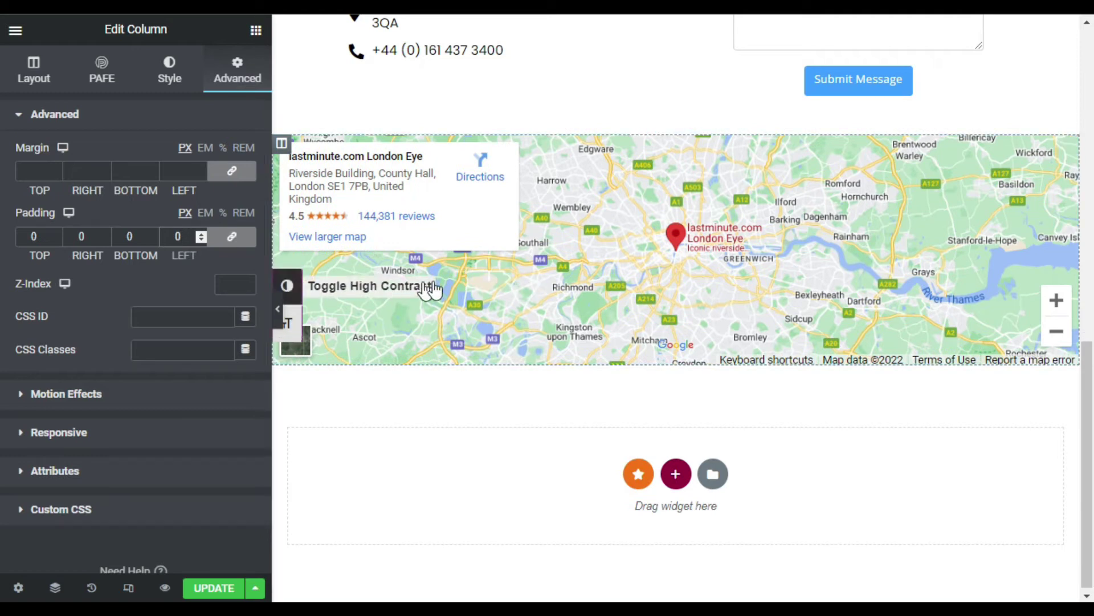
# - Preview the page to check the map spans edge to edge, then return to the map widget
pyautogui.click(277, 308)
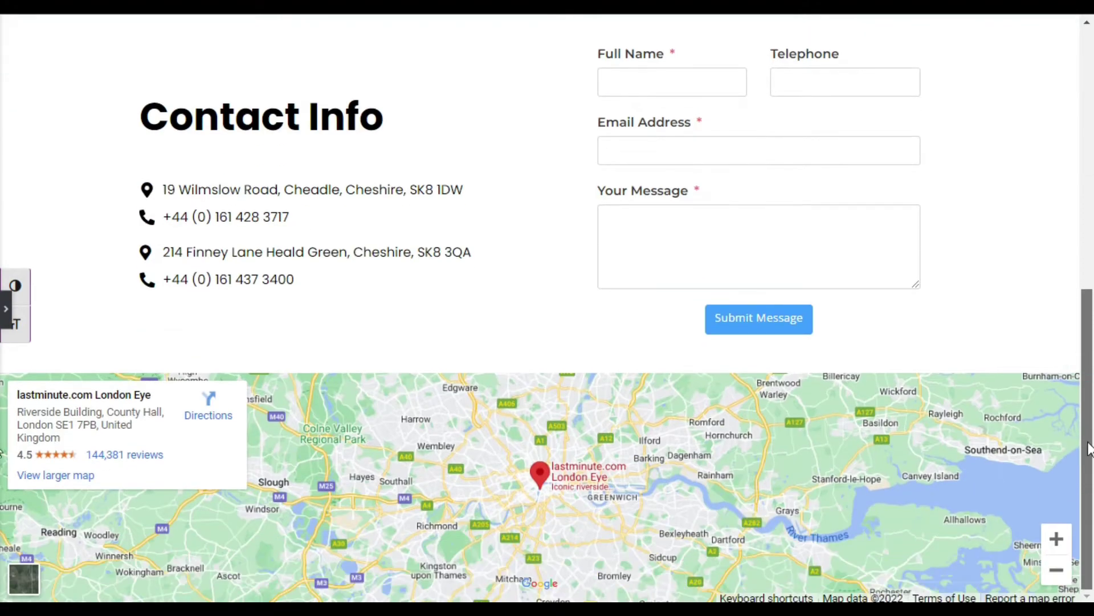
pyautogui.click(6, 308)
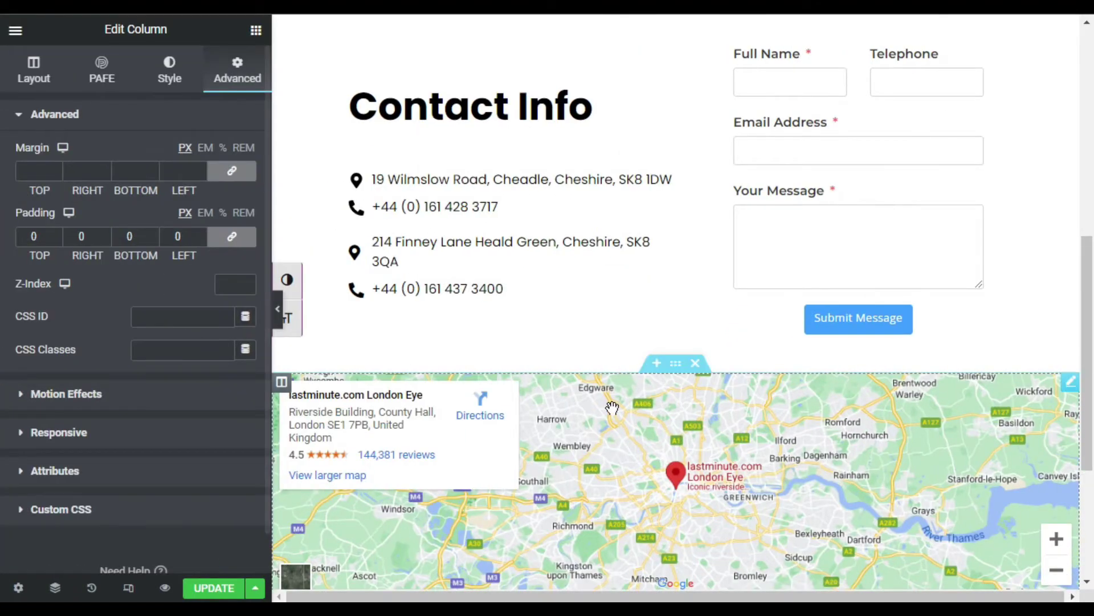
pyautogui.scroll(-2, 613, 408)
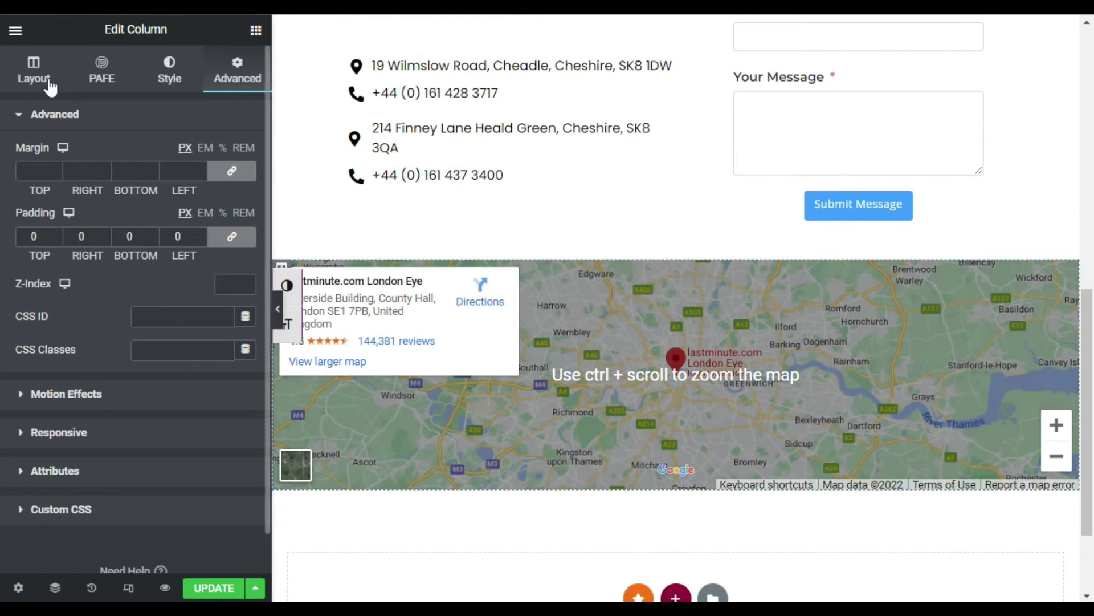
pyautogui.click(1066, 266)
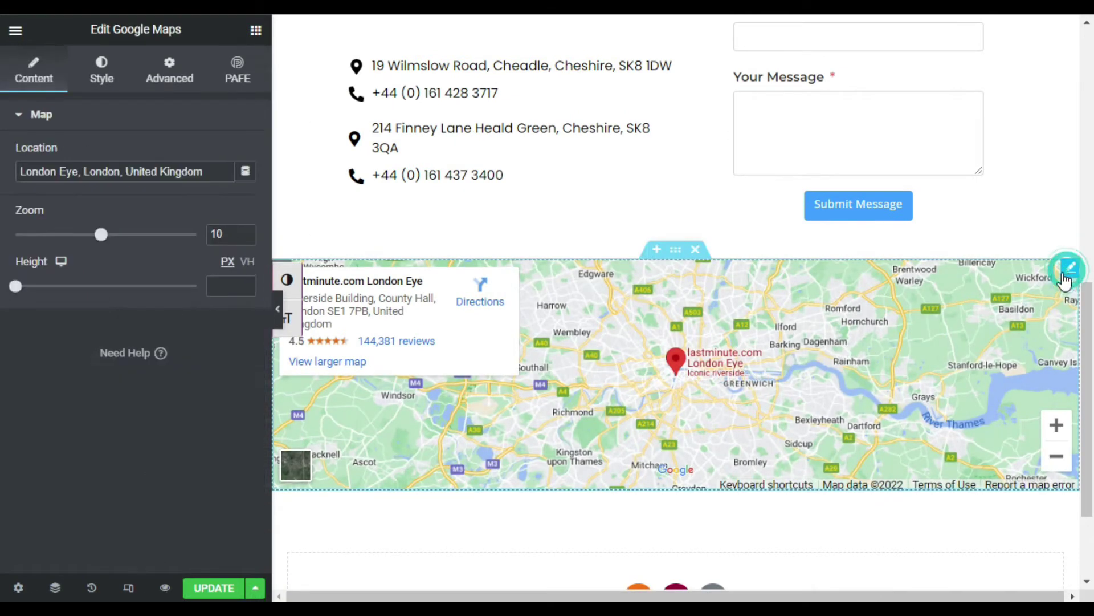
# - Copy the Heald Green address from the address list and paste it as the map's location
pyautogui.click(410, 142)
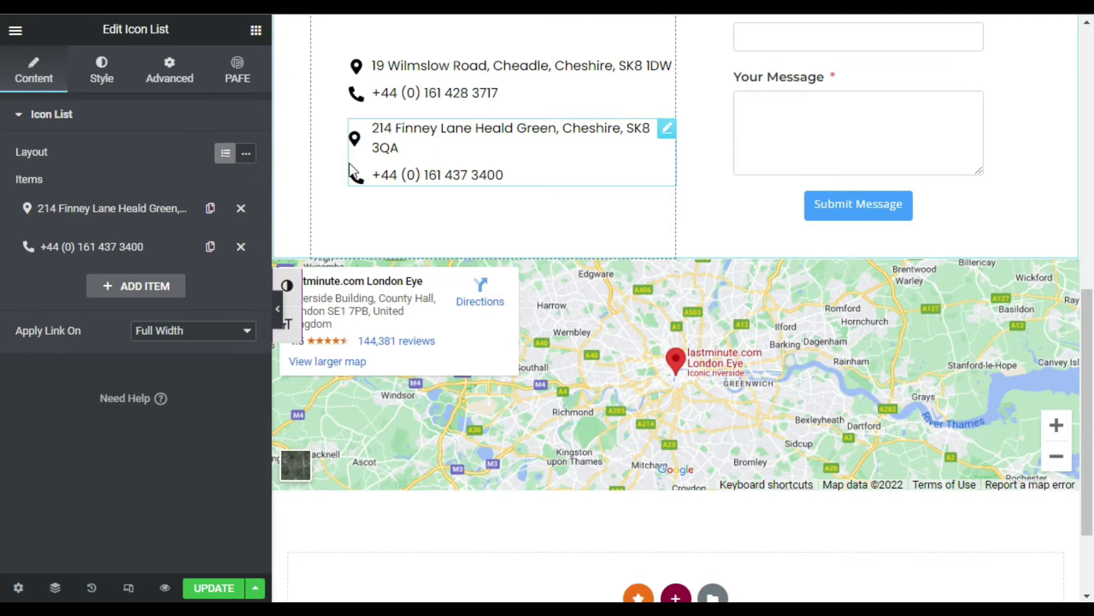
pyautogui.click(131, 223)
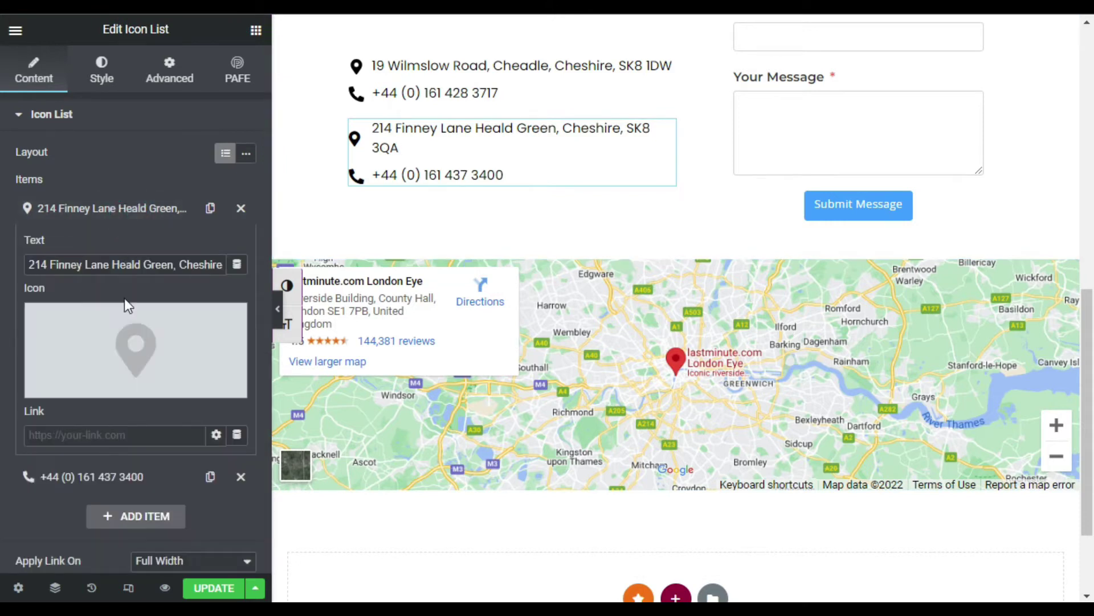
pyautogui.tripleClick(179, 268)
pyautogui.hotkey('ctrl', 'c')
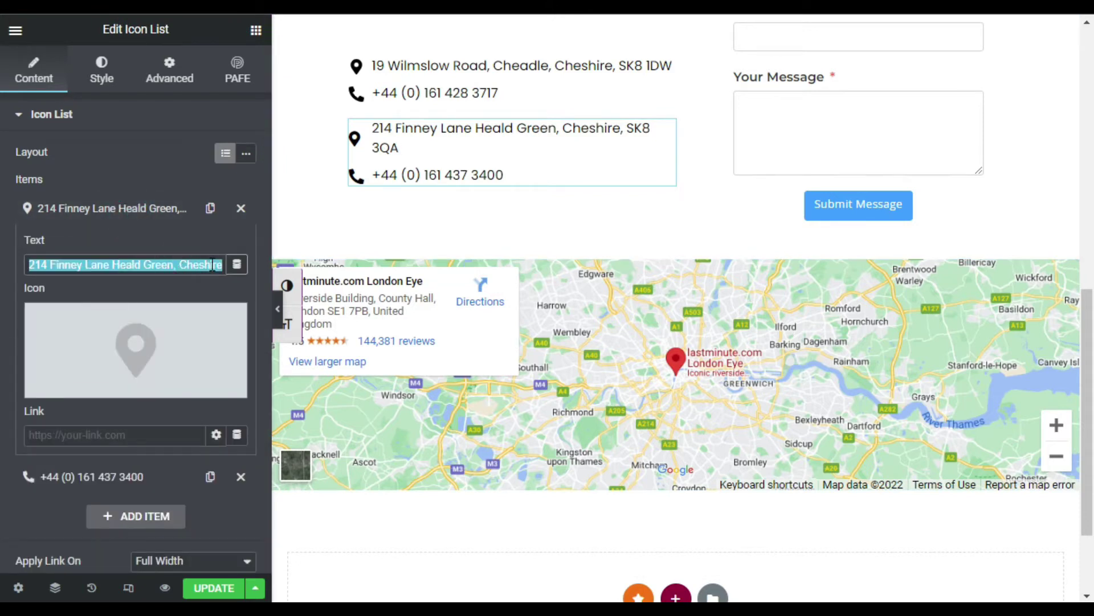
pyautogui.click(1071, 270)
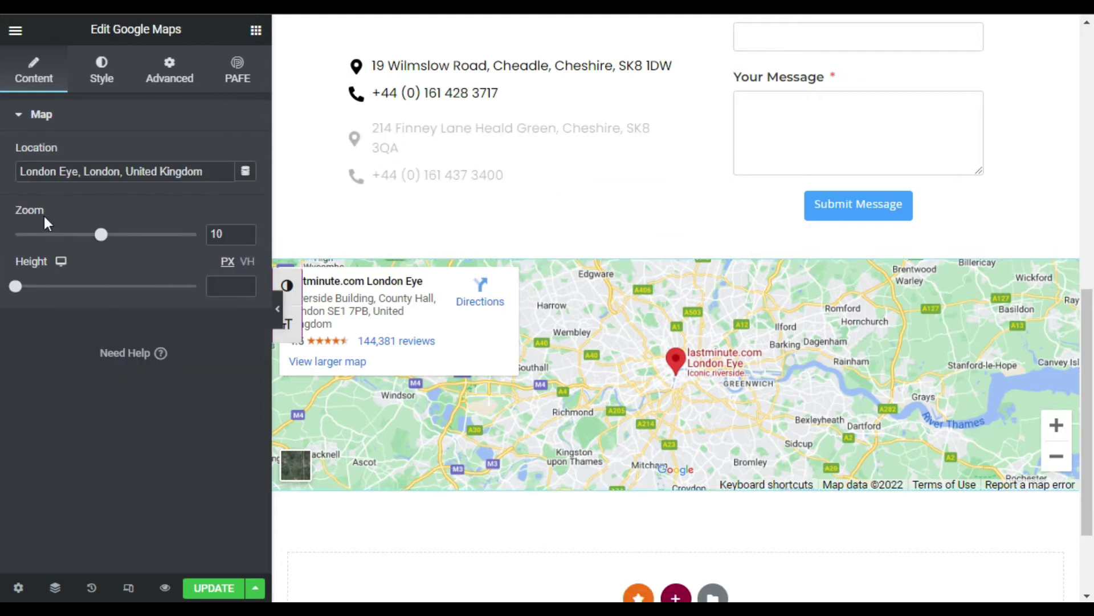
pyautogui.click(143, 179)
pyautogui.hotkey('ctrl', 'a')
pyautogui.hotkey('ctrl', 'v')
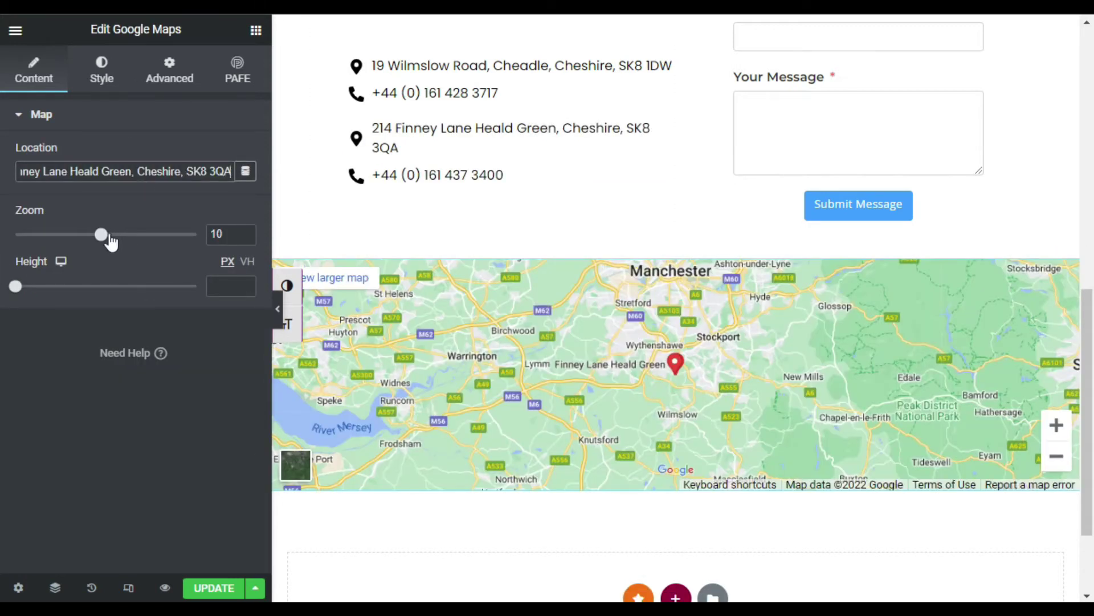
# - Set the map zoom to 12 and its height to 500 px
pyautogui.moveTo(102, 241); pyautogui.dragTo(120, 246)
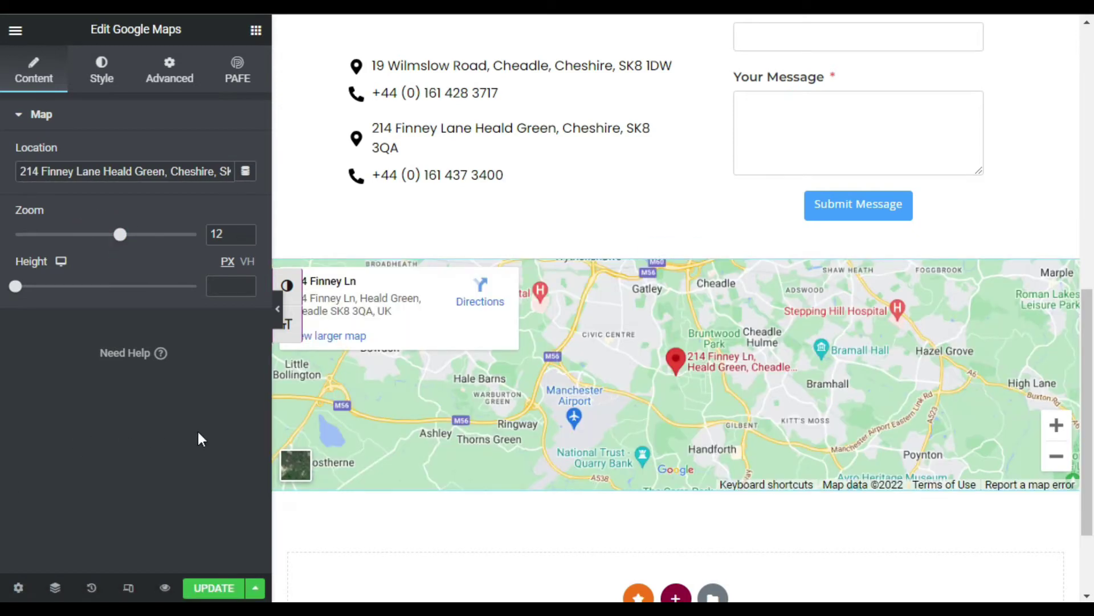
pyautogui.moveTo(19, 286); pyautogui.dragTo(75, 288)
pyautogui.click(248, 288)
pyautogui.click(247, 288)
pyautogui.click(248, 288)
pyautogui.click(248, 289)
pyautogui.scroll(-4, 493, 459)
pyautogui.scroll(4, 496, 462)
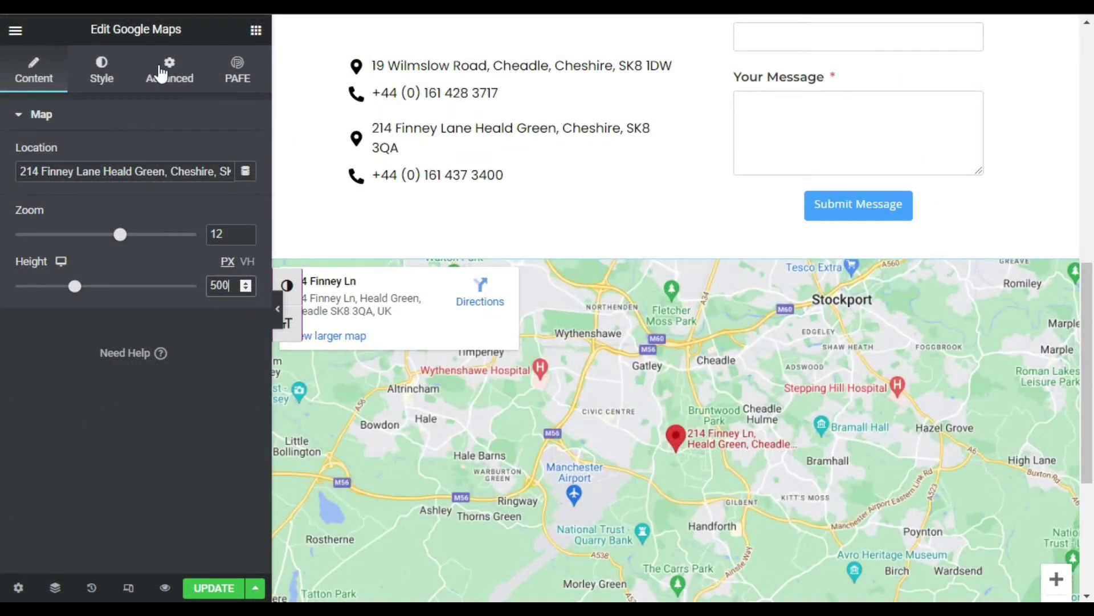
# - In the map's Custom CSS, start a selector:before rule with content: "";
pyautogui.click(162, 70)
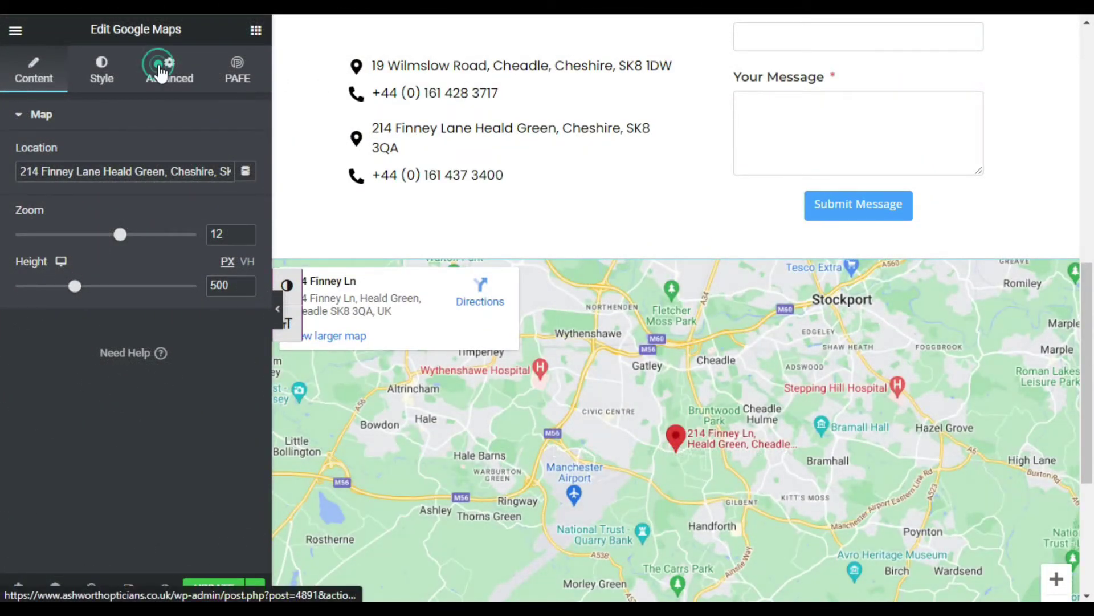
pyautogui.scroll(-5, 142, 293)
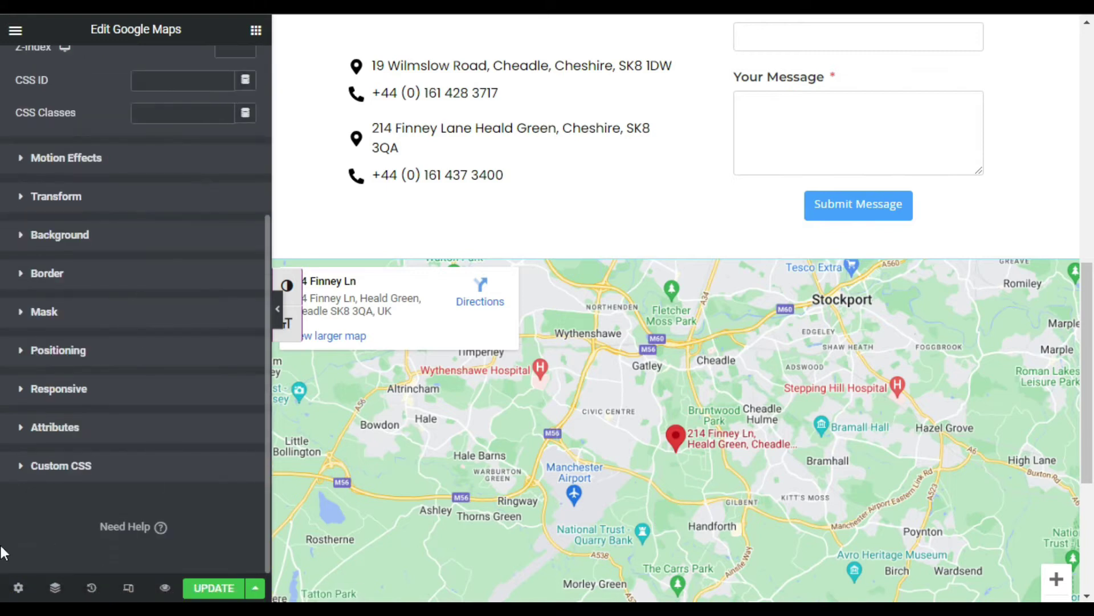
pyautogui.click(63, 472)
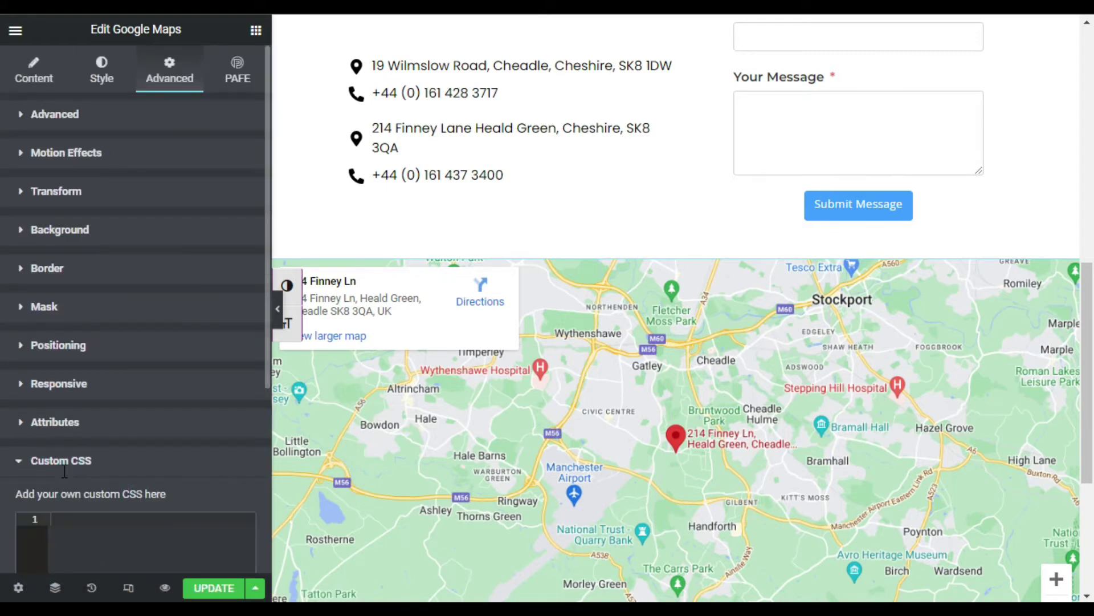
pyautogui.scroll(-5, 127, 304)
pyautogui.click(132, 250)
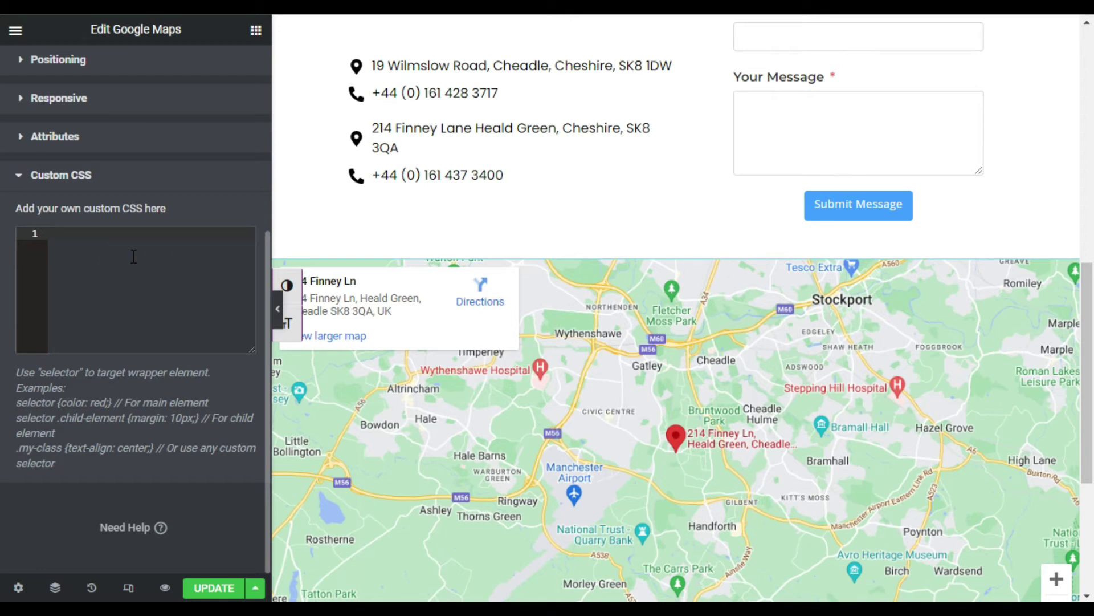
pyautogui.write('se')
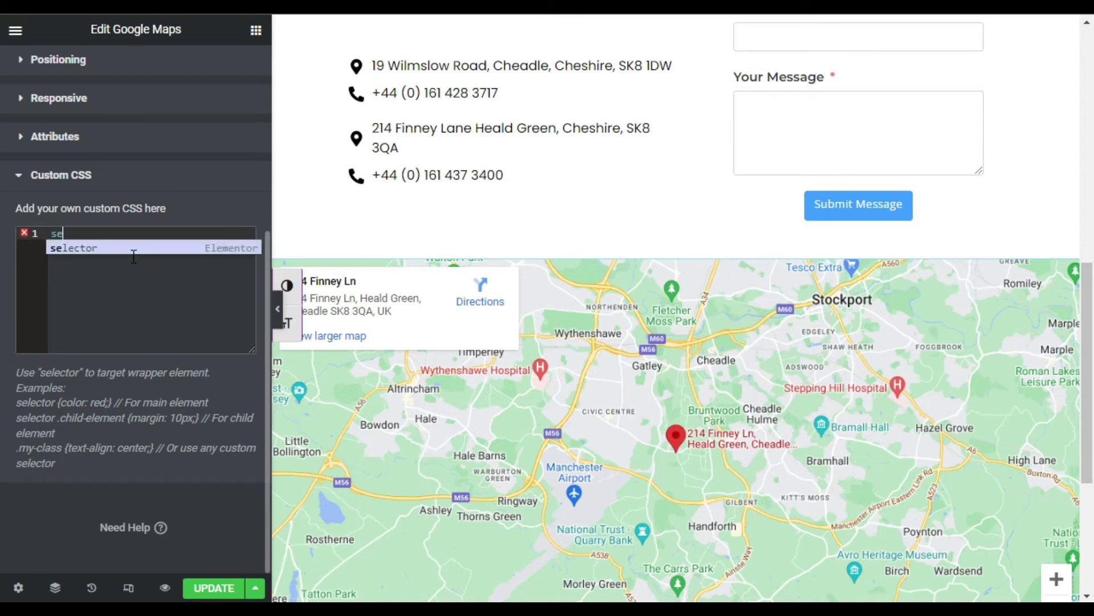
pyautogui.write('lector:')
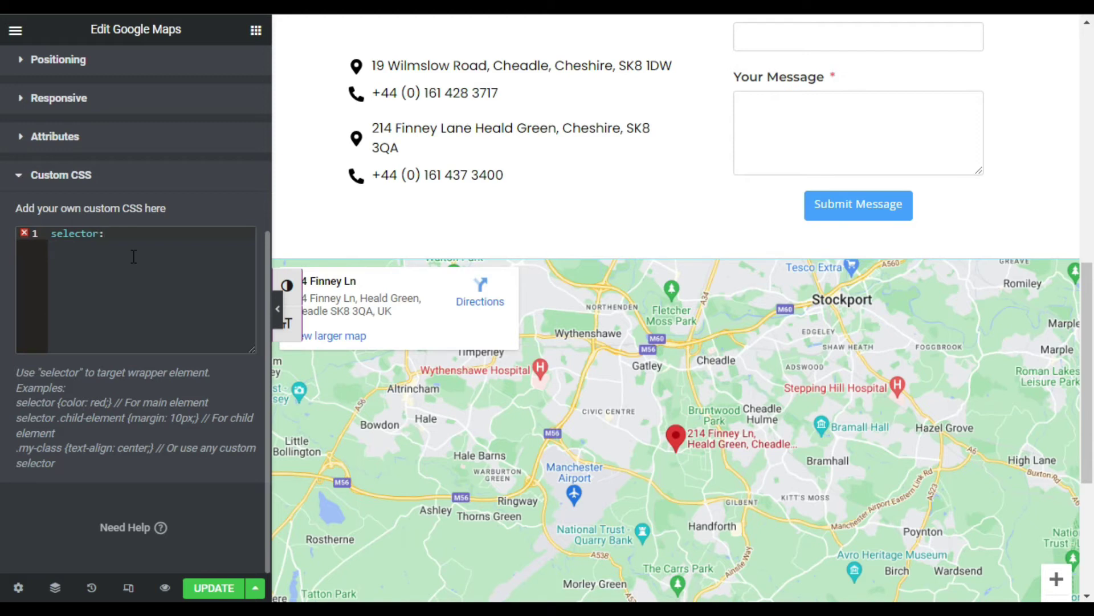
pyautogui.write('before{')
pyautogui.press('Return')
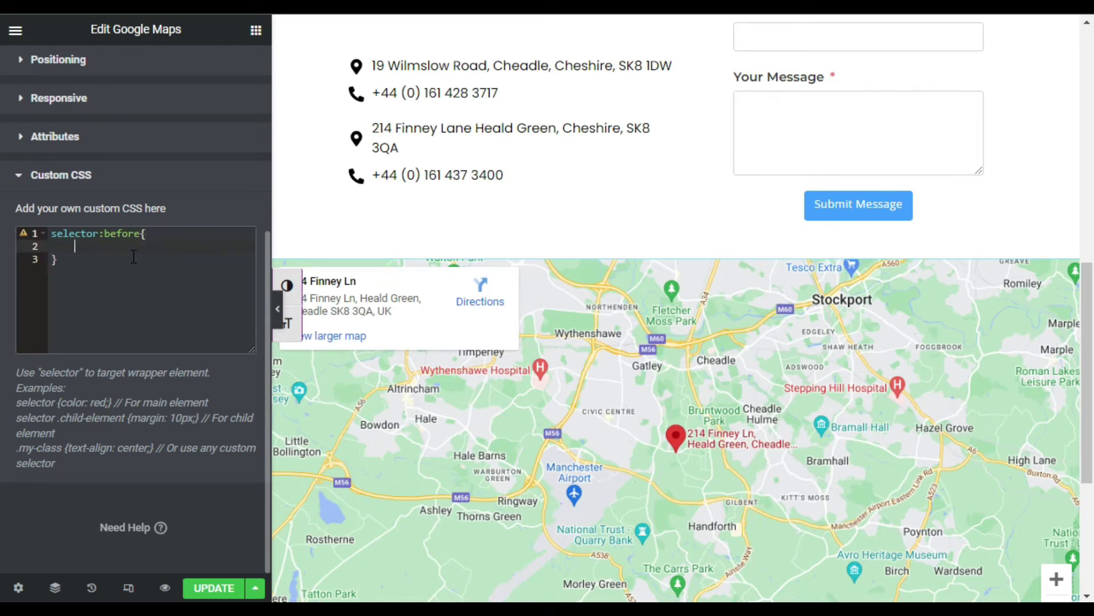
pyautogui.write('con')
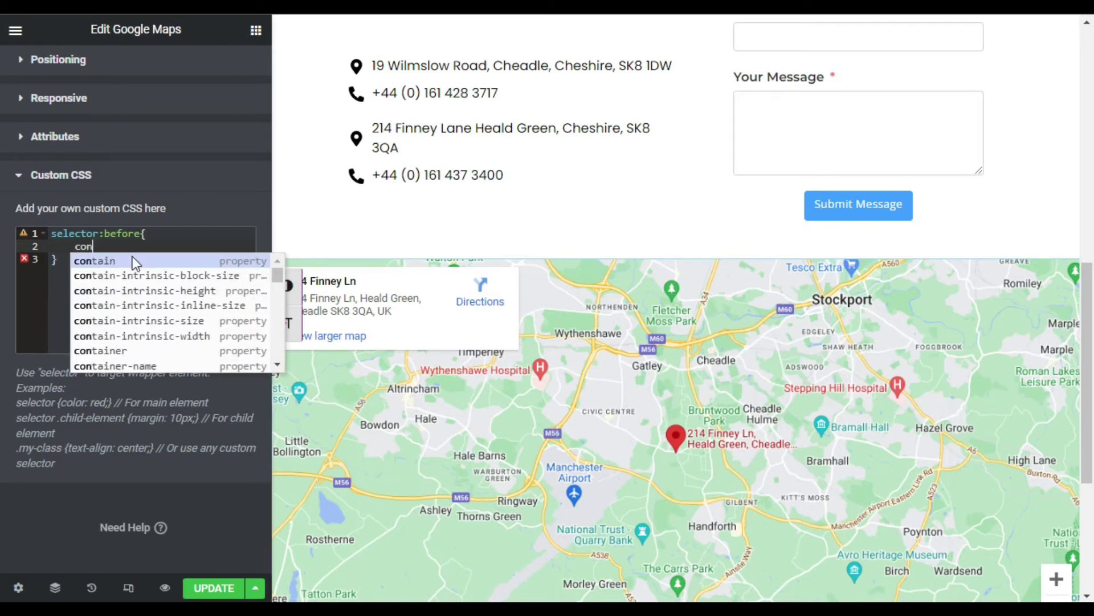
pyautogui.write('te')
pyautogui.press('Return')
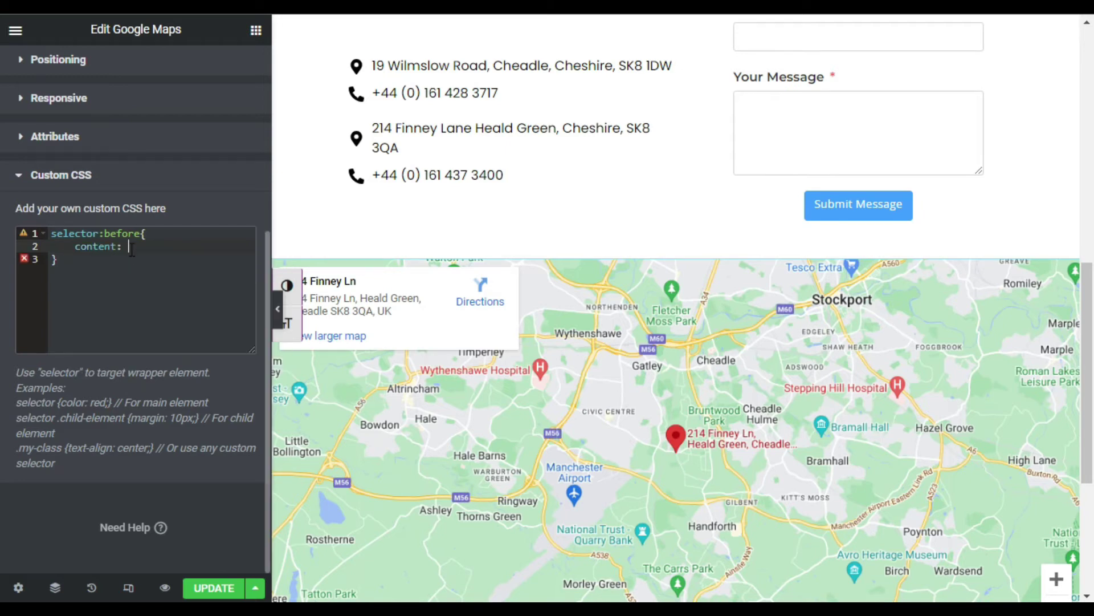
pyautogui.write('";')
pyautogui.press('Return')
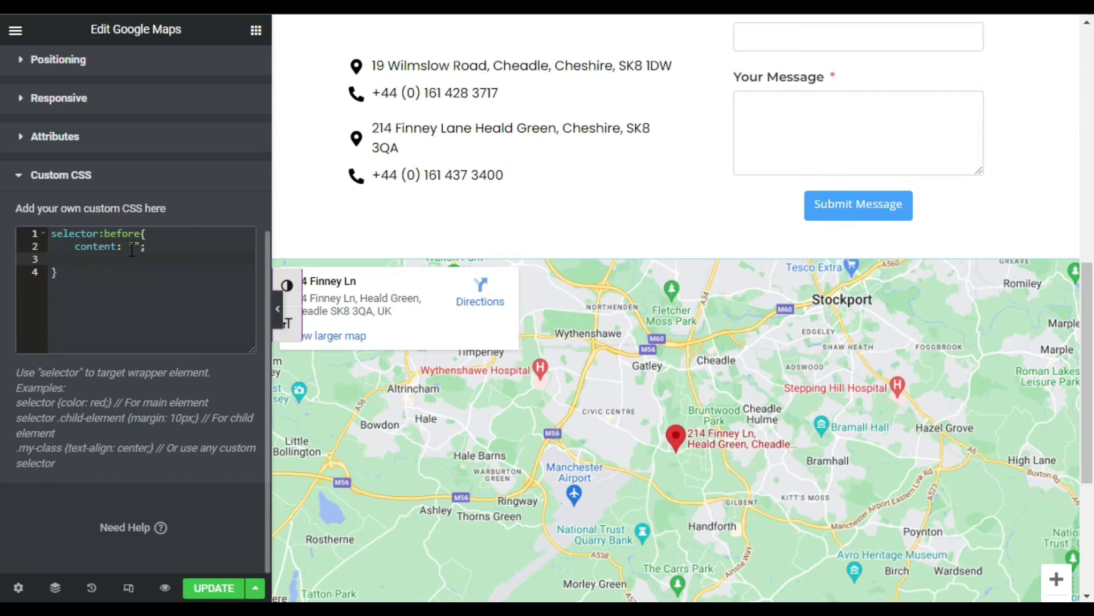
# - Add position: absolute, width: 100% and height: 100% to the before rule
pyautogui.write('poe')
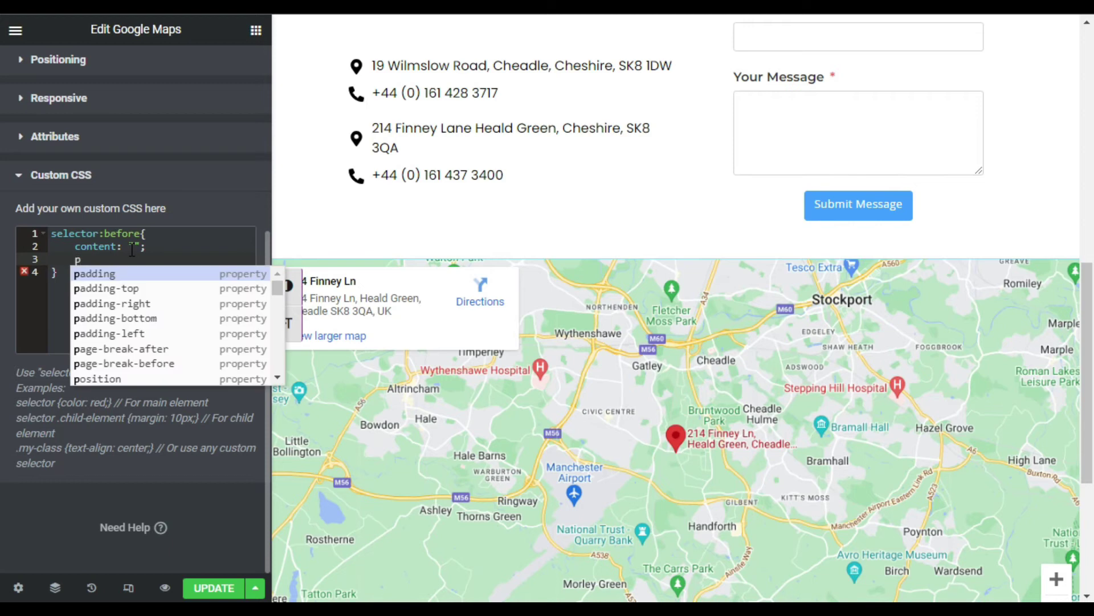
pyautogui.press('BackSpace')
pyautogui.write('si')
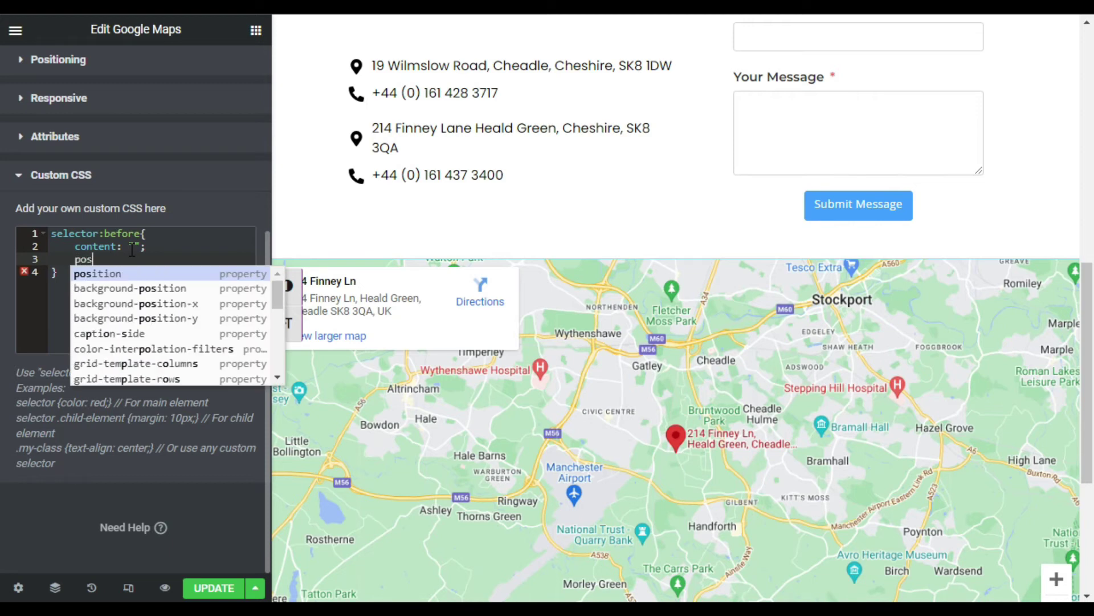
pyautogui.press('Return')
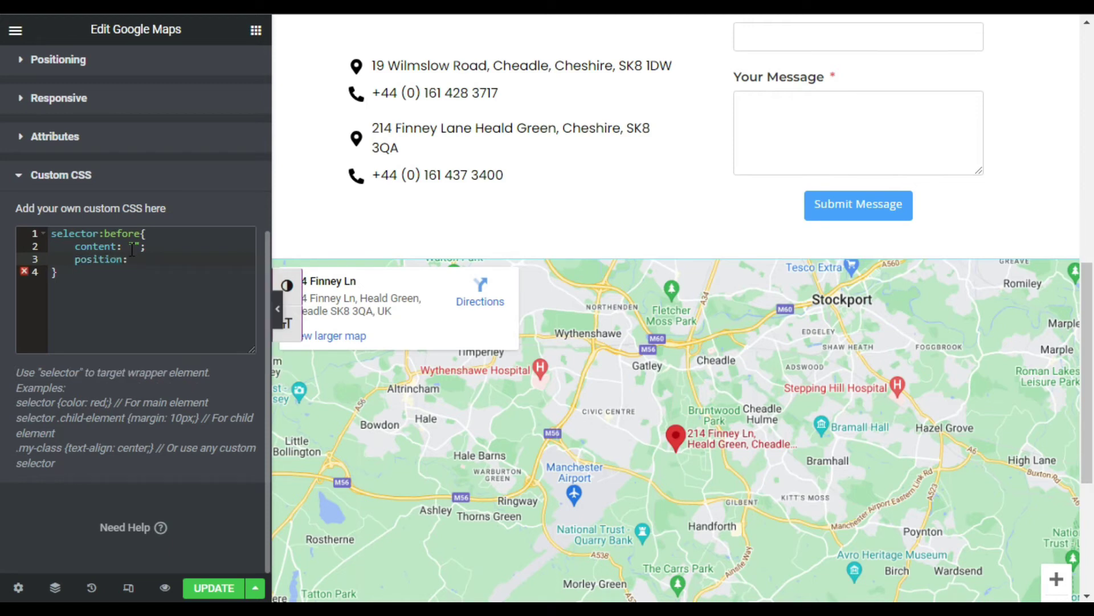
pyautogui.write('abs')
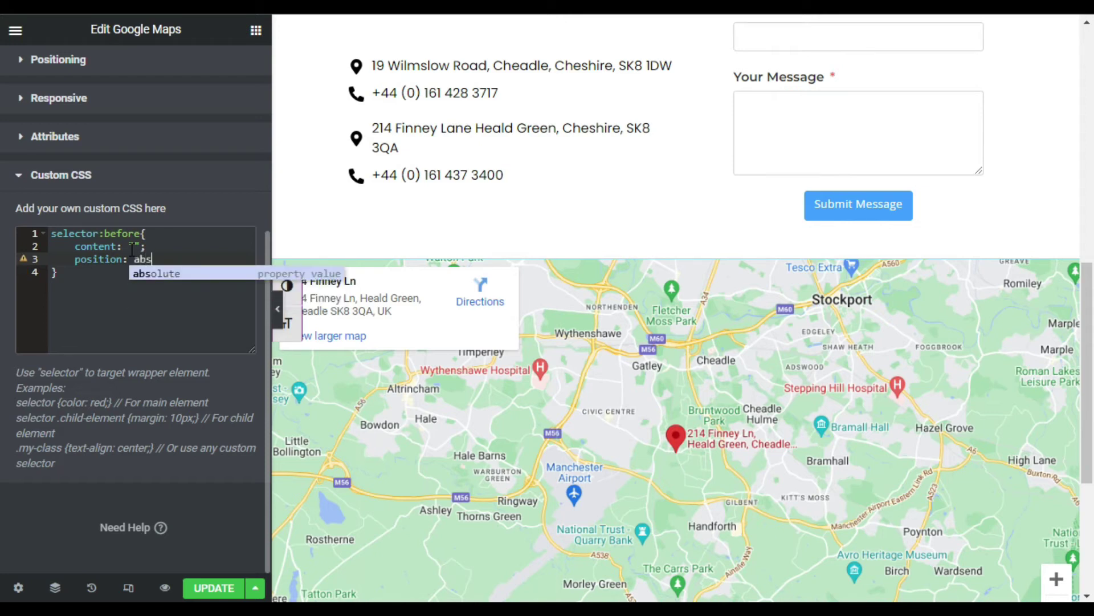
pyautogui.press('Return')
pyautogui.write(';')
pyautogui.press('Return')
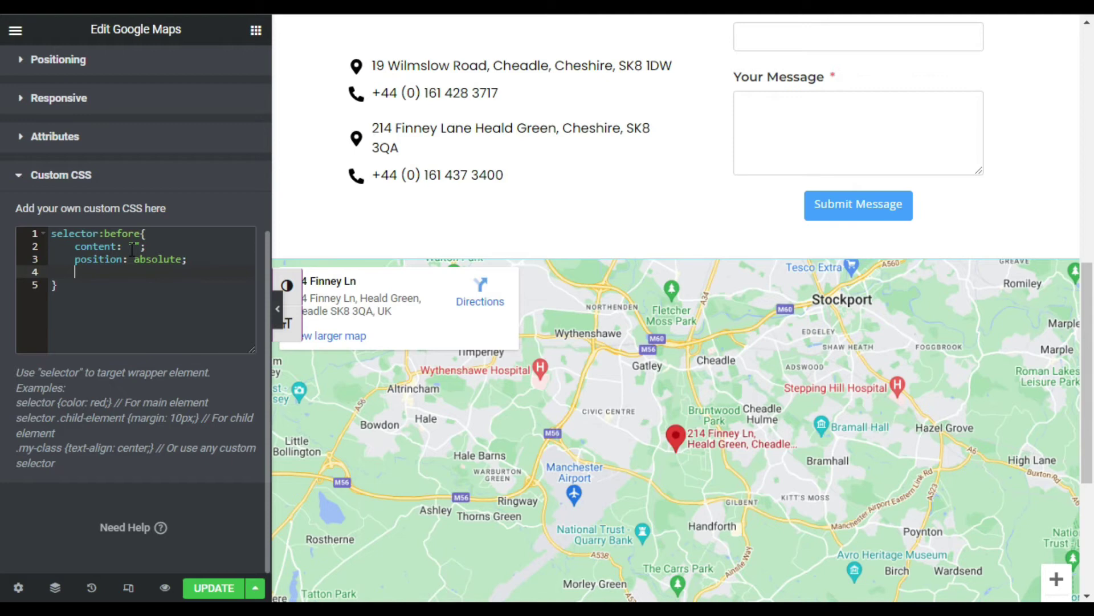
pyautogui.write('width')
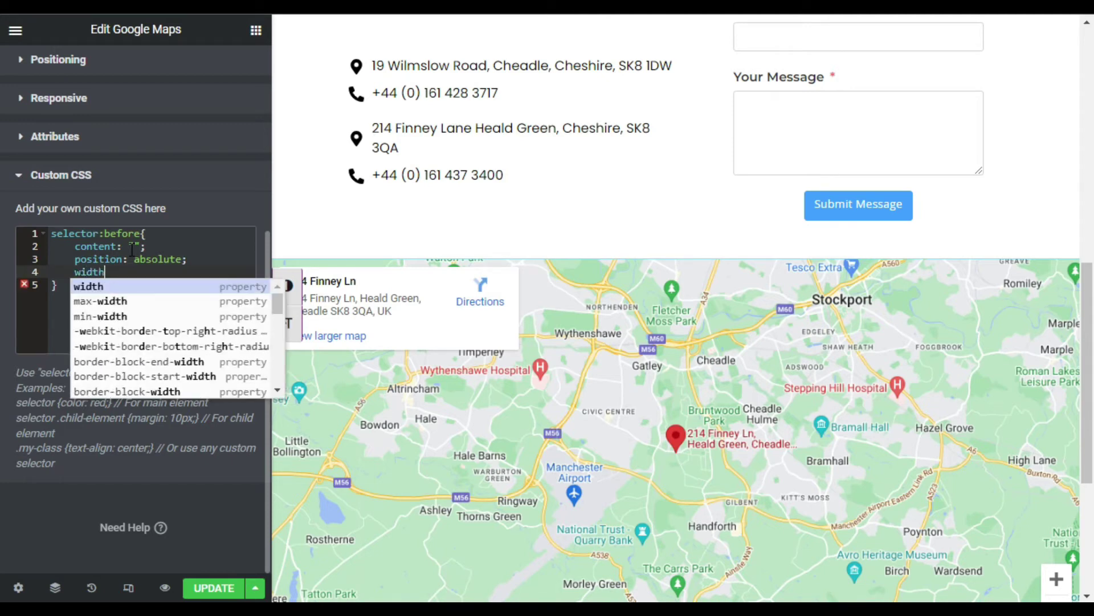
pyautogui.press('Return')
pyautogui.write('100')
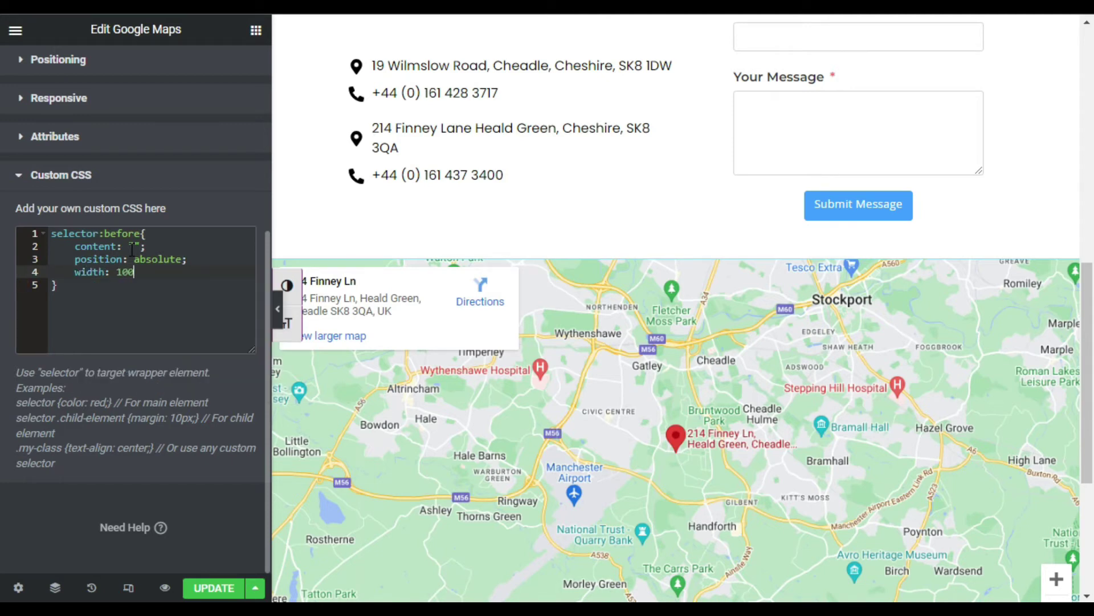
pyautogui.write('%;')
pyautogui.press('Return')
pyautogui.write('height: ')
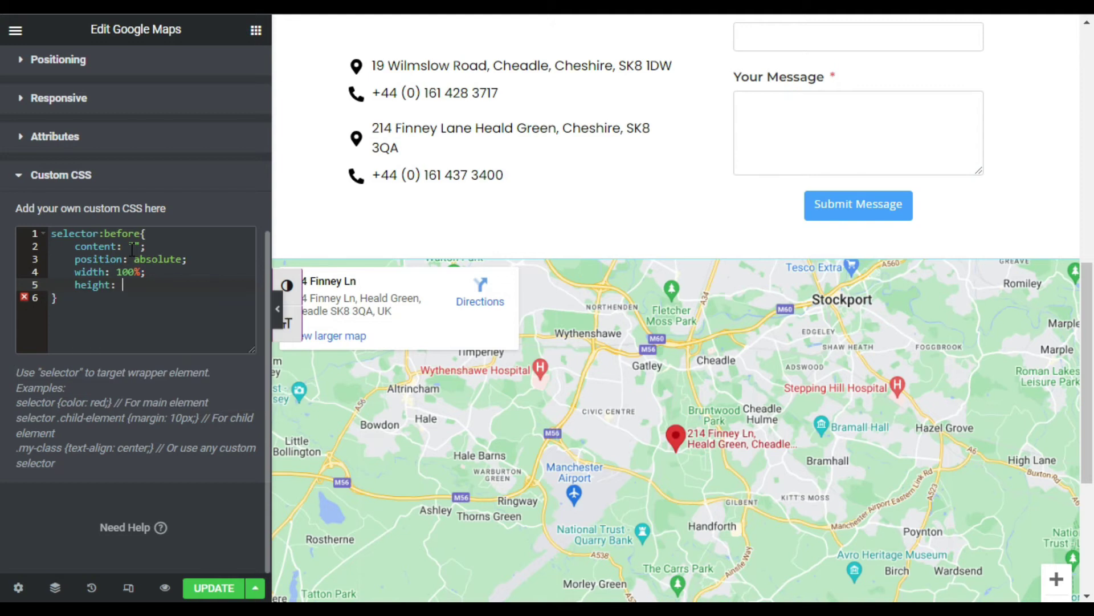
pyautogui.write('100%;')
pyautogui.press('Return')
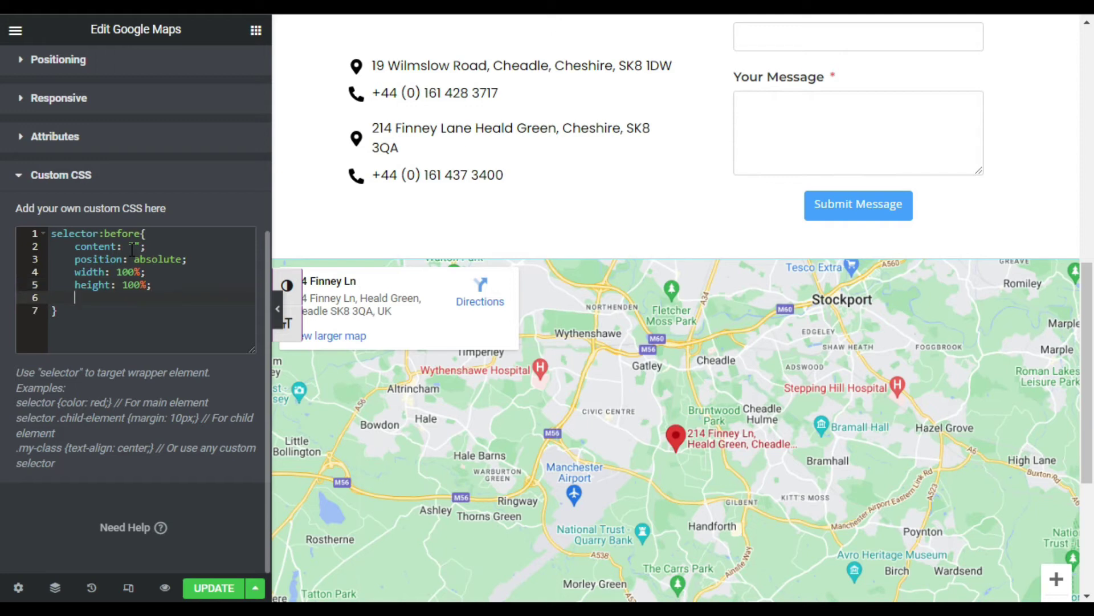
# - Give the overlay background-color #ffffff
pyautogui.write('ba')
pyautogui.press('Down')
pyautogui.press('Return')
pyautogui.write('#')
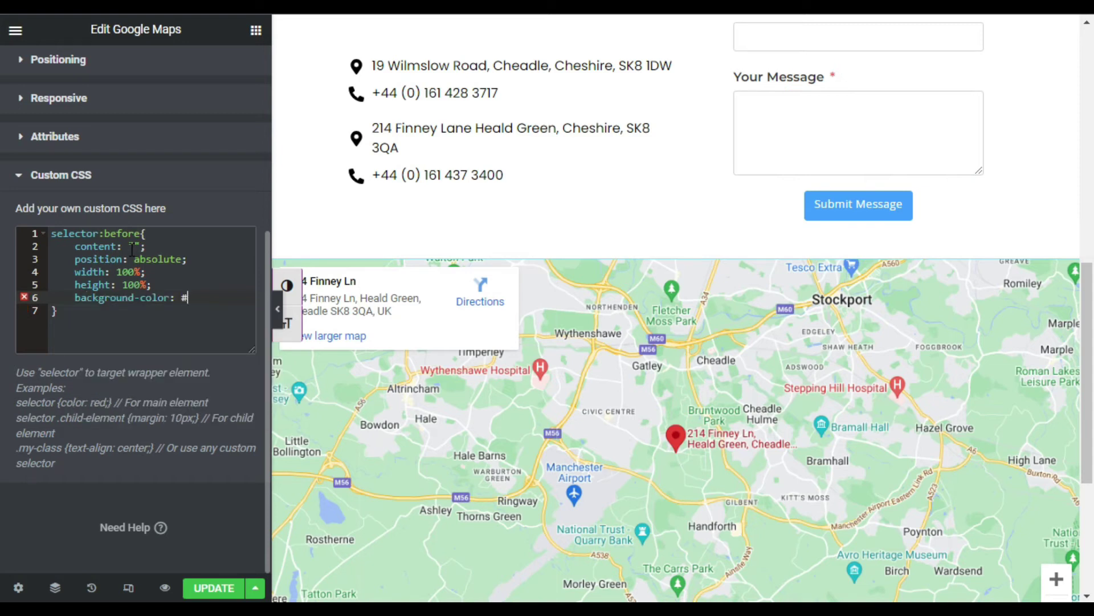
pyautogui.write('fffffff')
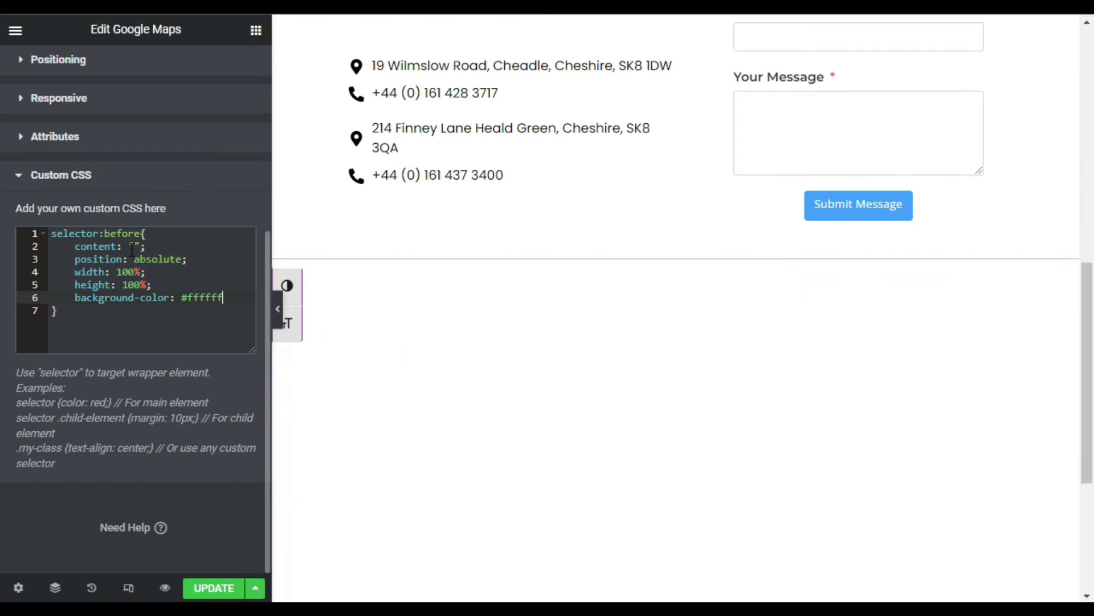
pyautogui.press('BackSpace')
pyautogui.write(';')
pyautogui.press('Return')
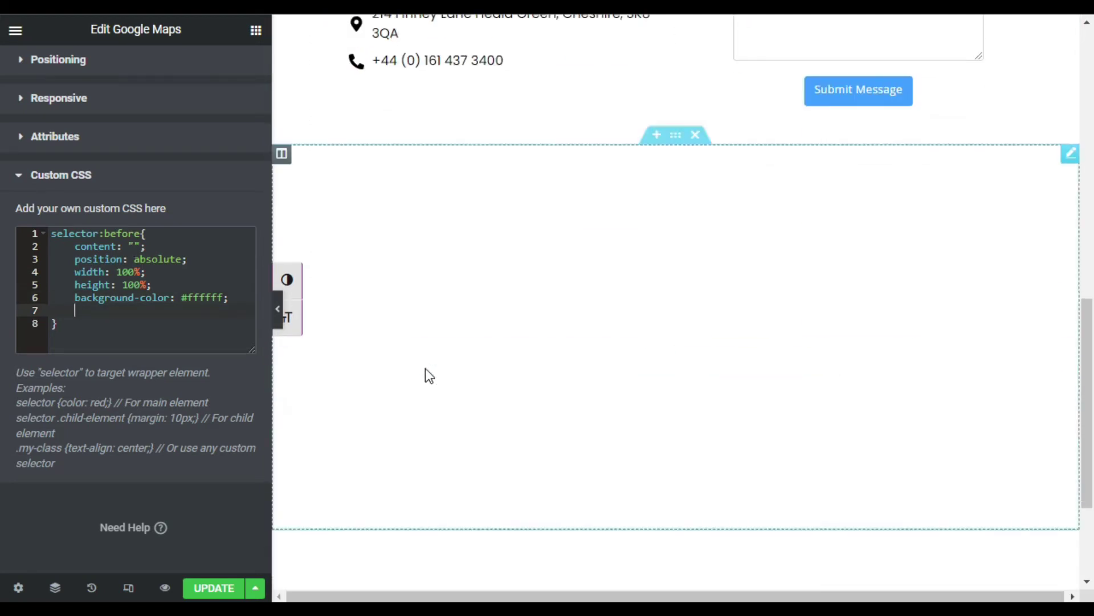
# - Add mix-blend-mode: difference to the overlay CSS and preview the purple-tinted map
pyautogui.scroll(2, 425, 368)
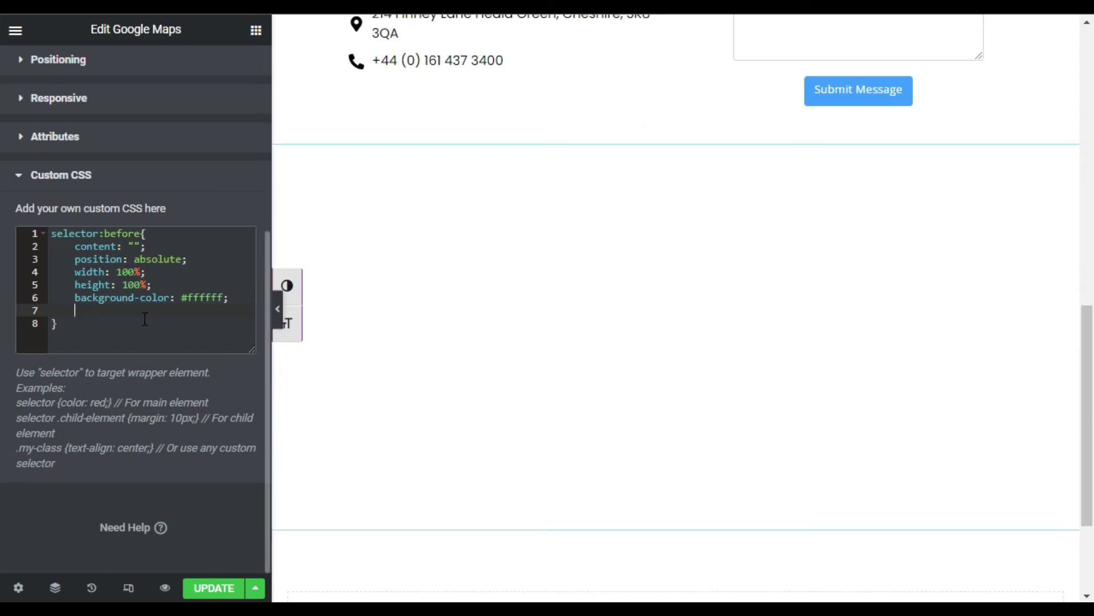
pyautogui.write('miz')
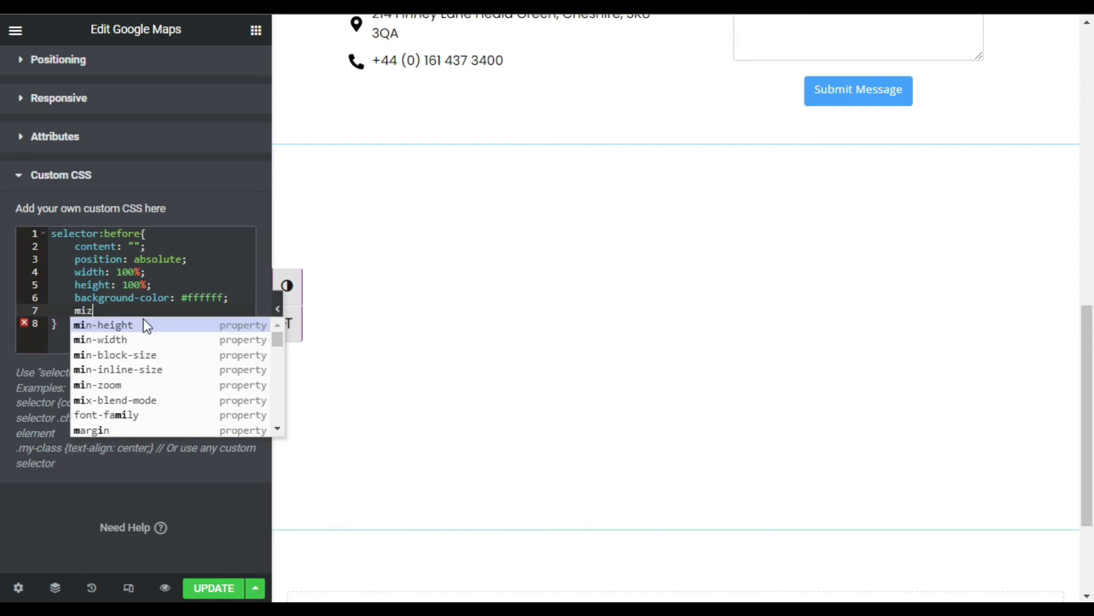
pyautogui.press('BackSpace')
pyautogui.write('x')
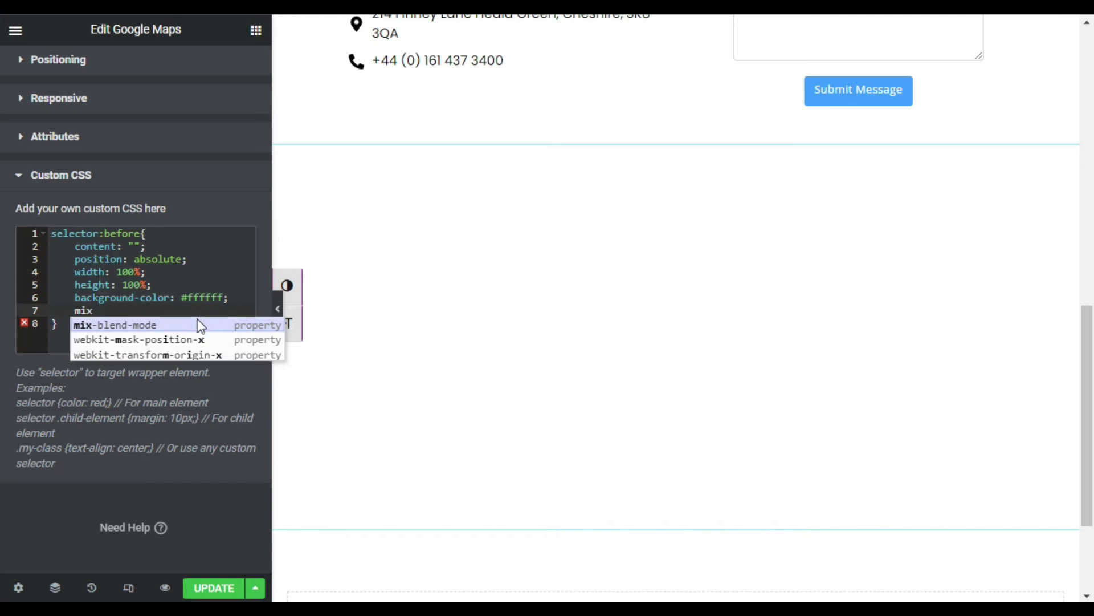
pyautogui.click(232, 326)
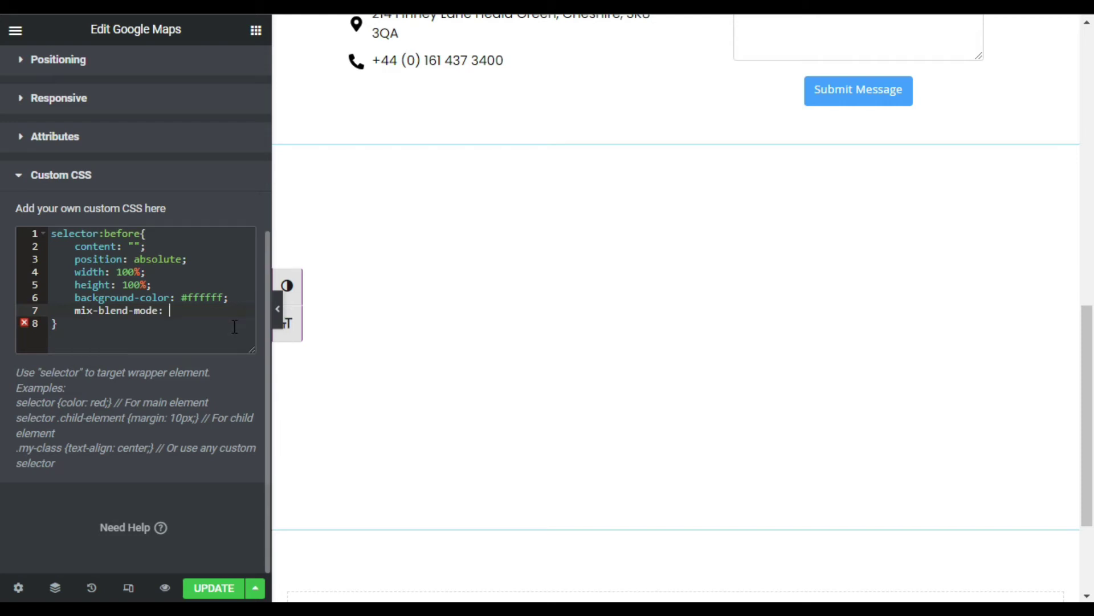
pyautogui.write('diff')
pyautogui.write('erenve')
pyautogui.write('ce')
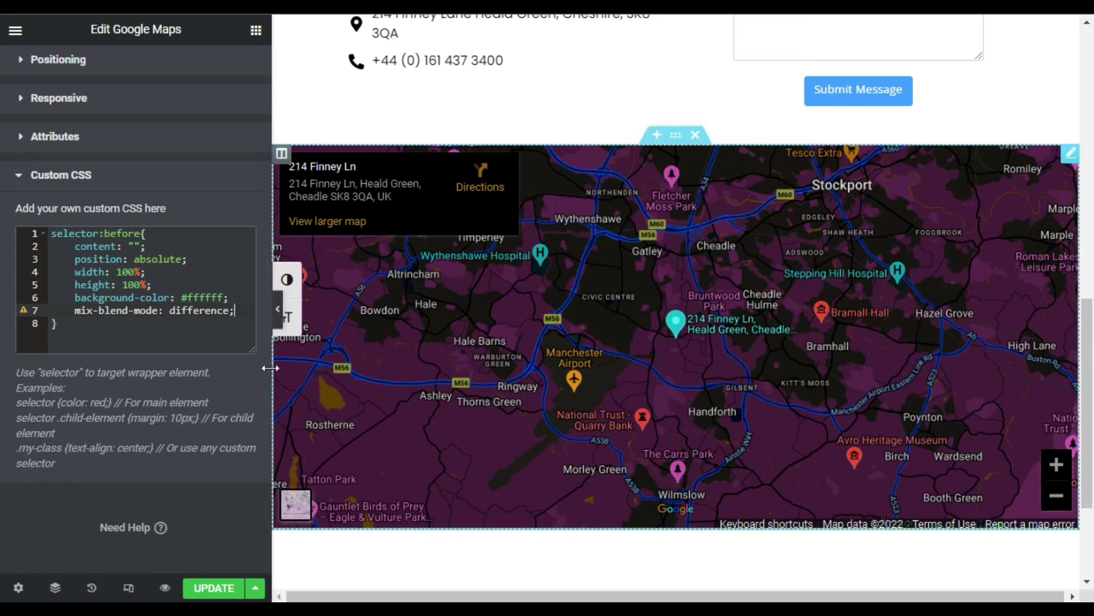
pyautogui.click(278, 313)
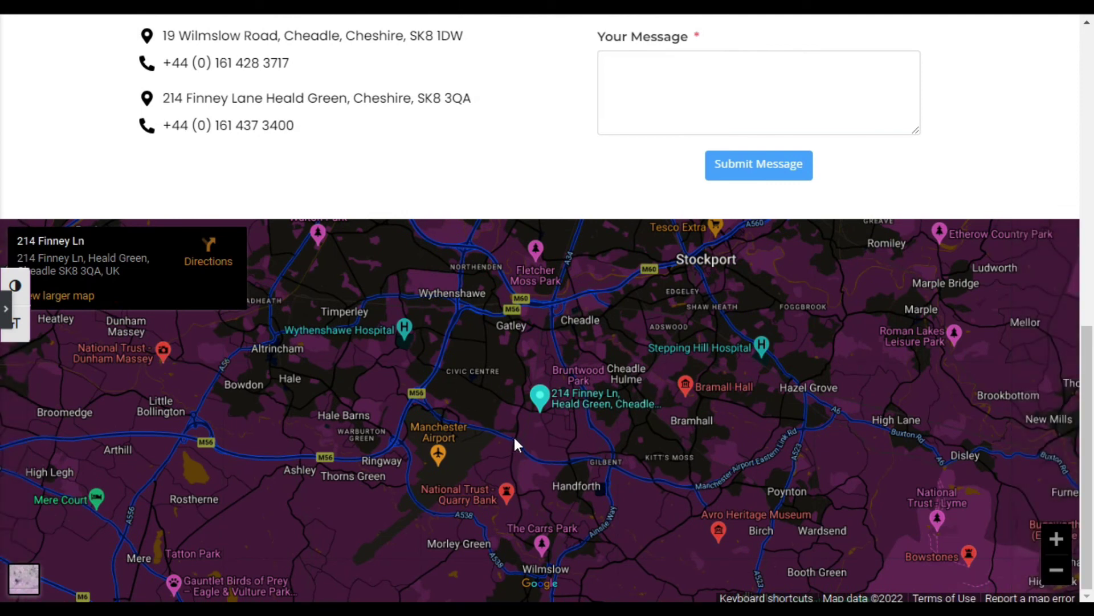
pyautogui.click(308, 427)
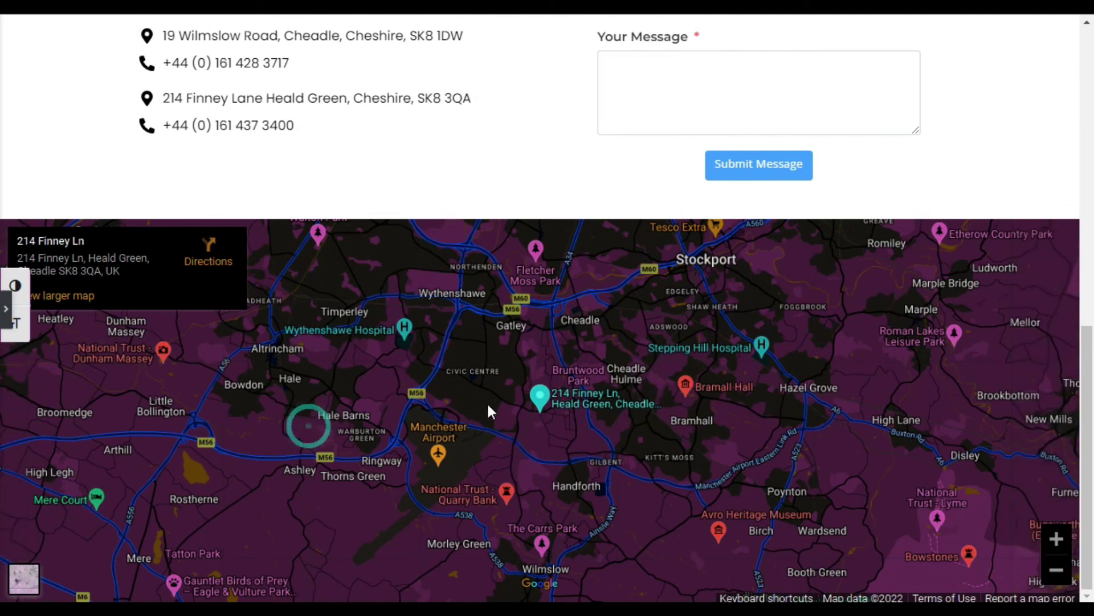
pyautogui.click(419, 494)
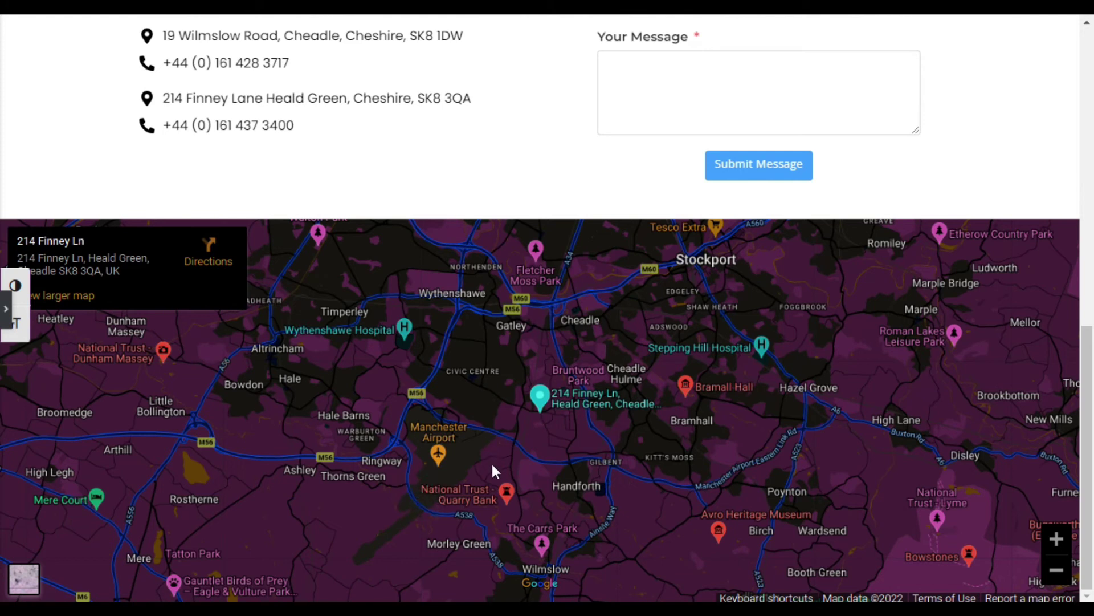
pyautogui.click(604, 427)
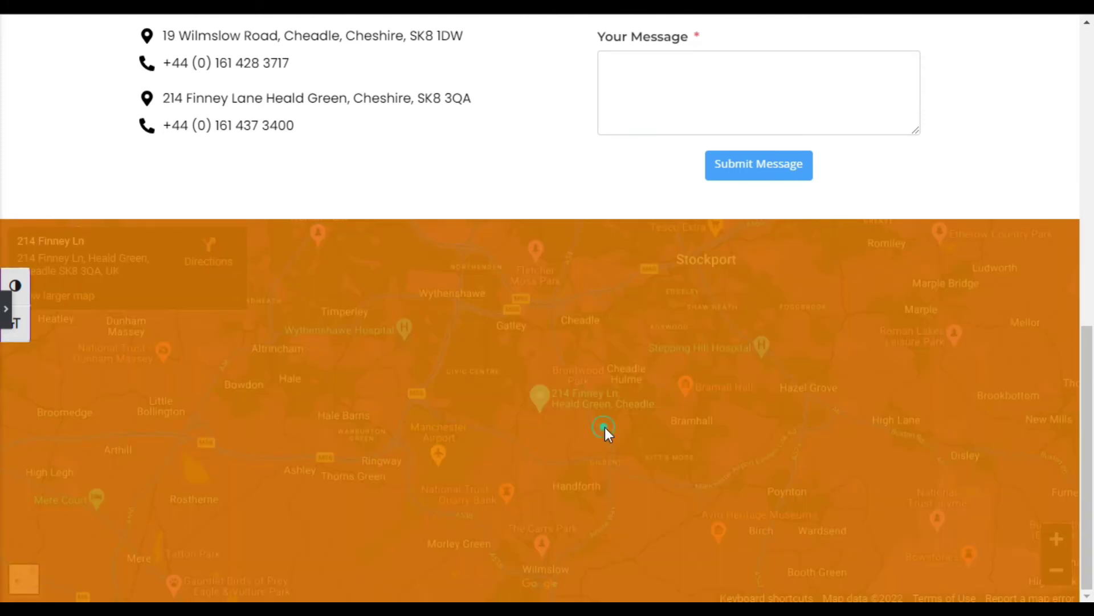
pyautogui.click(745, 357)
pyautogui.click(6, 308)
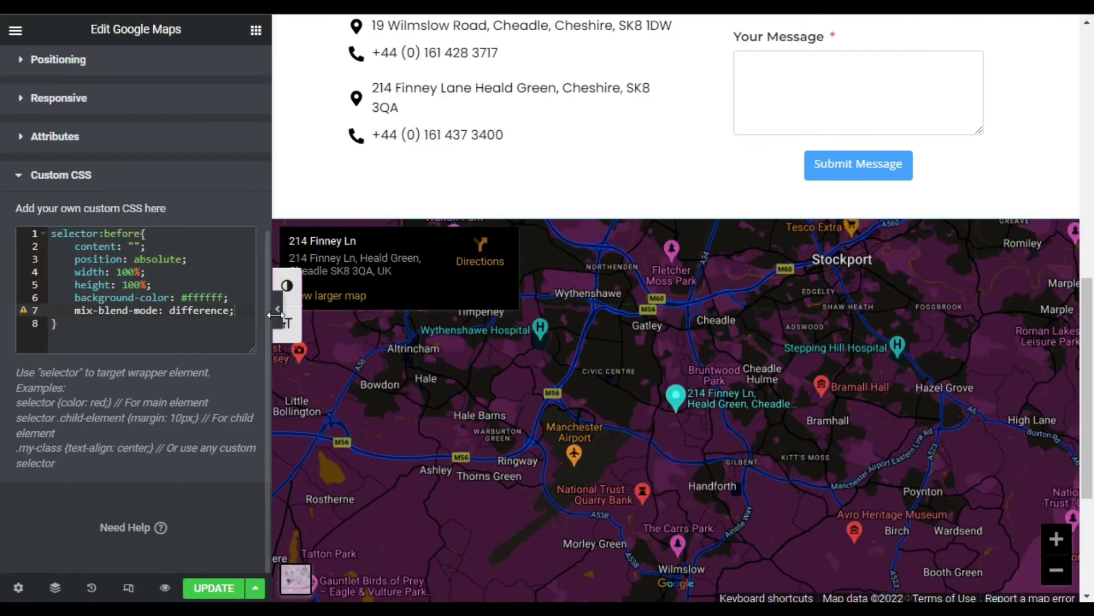
# - Add pointer-events: none to the overlay's Custom CSS
pyautogui.click(244, 316)
pyautogui.press('Return')
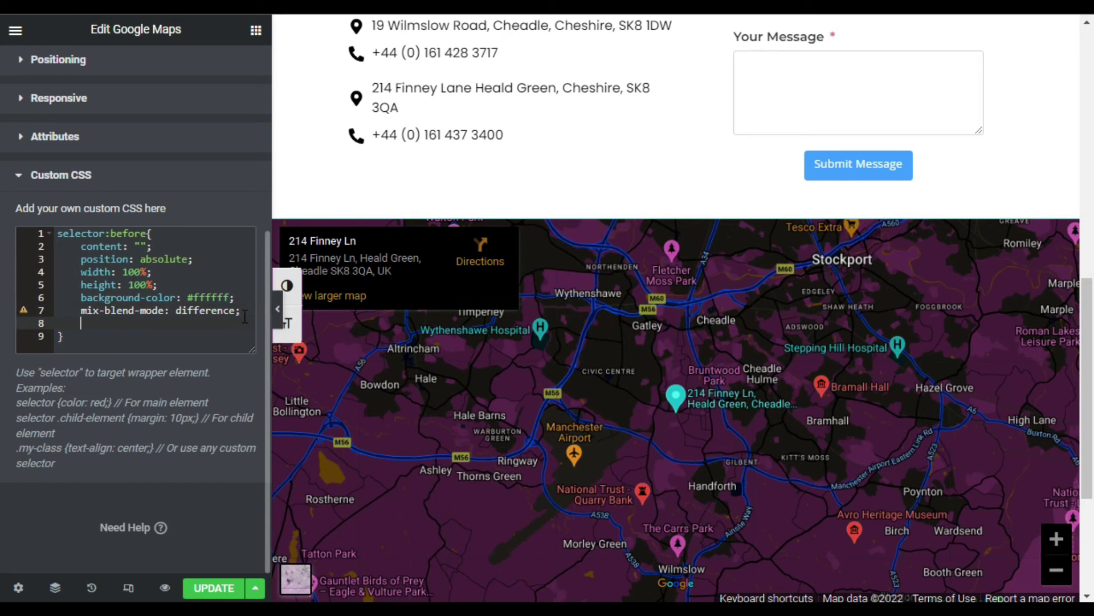
pyautogui.write('po')
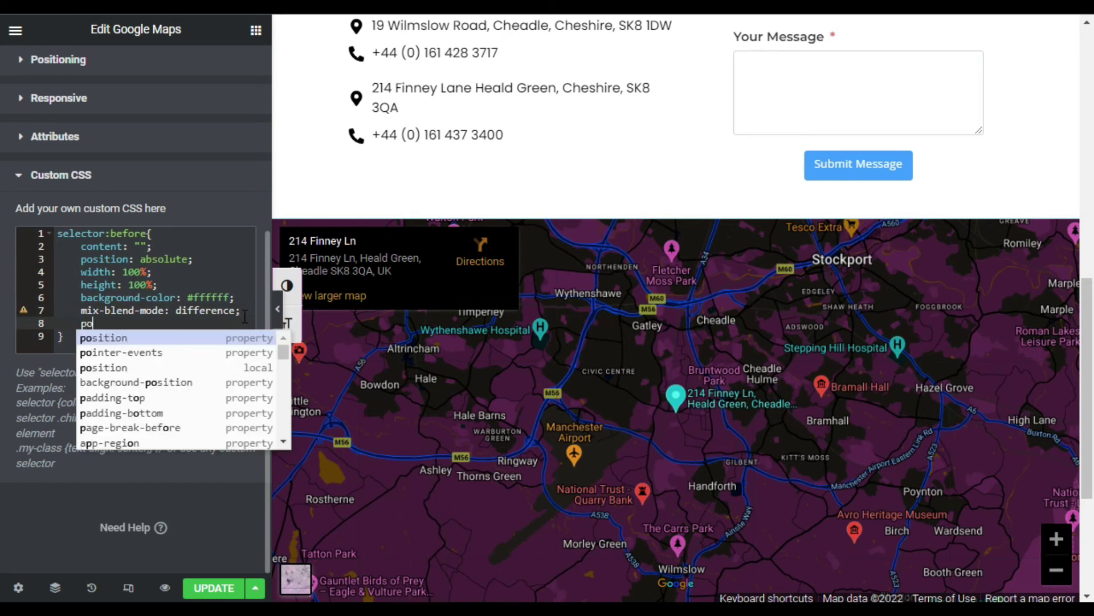
pyautogui.press('Down')
pyautogui.press('Return')
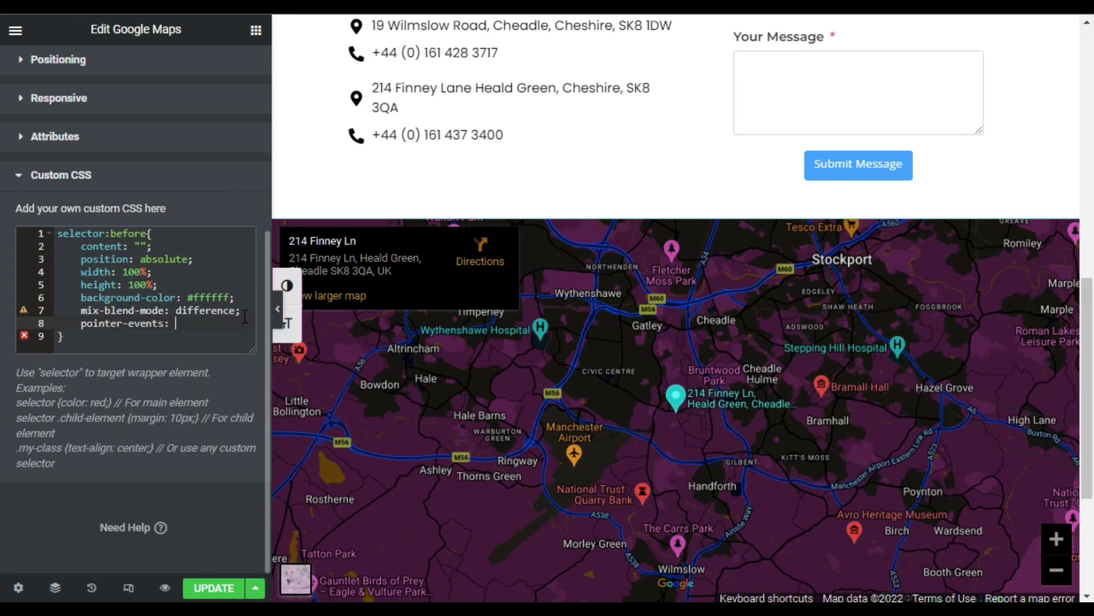
pyautogui.write('none;')
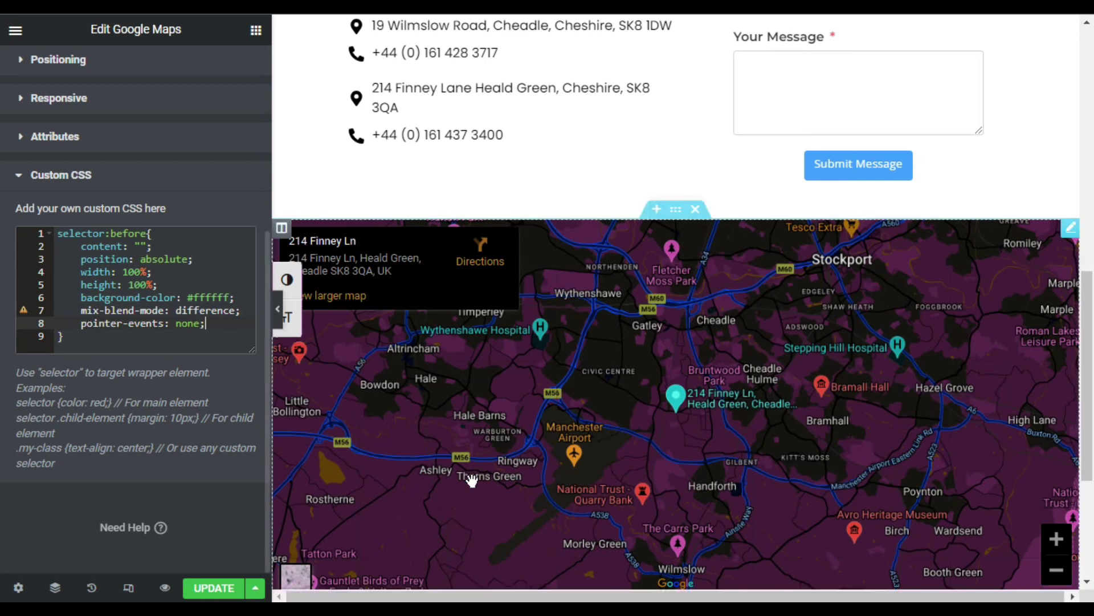
# - Zoom into the map twice to confirm it's interactive, then save the page with UPDATE
pyautogui.click(704, 439)
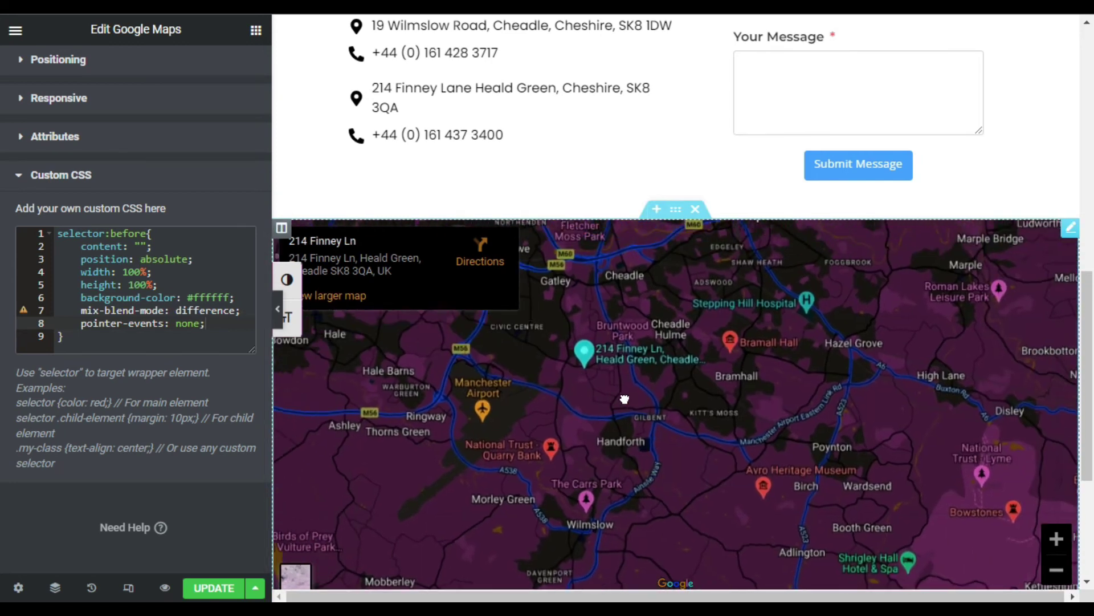
pyautogui.doubleClick(625, 401)
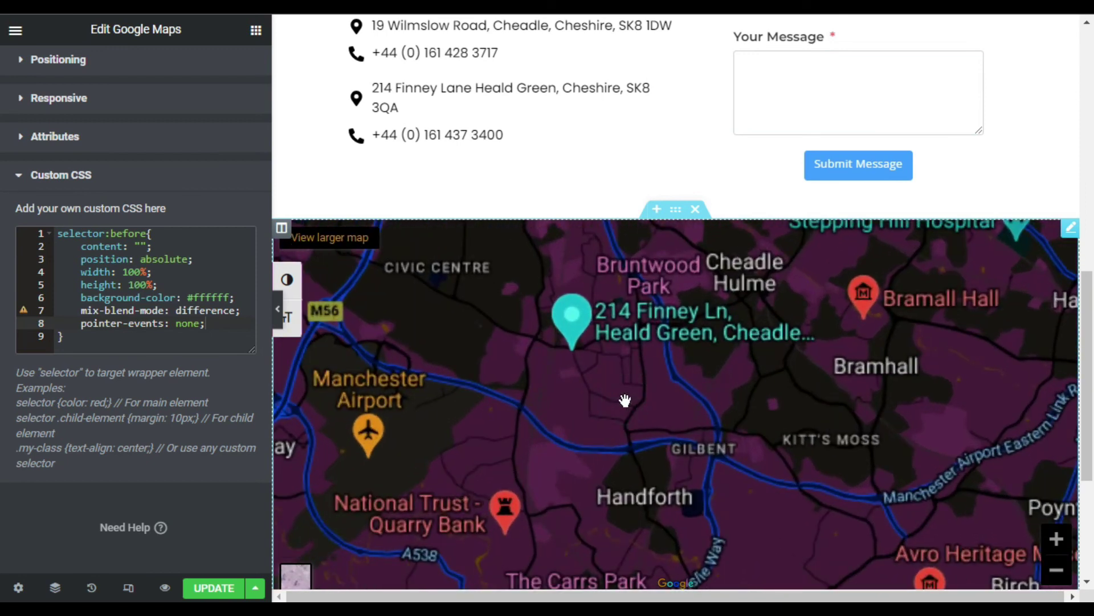
pyautogui.doubleClick(626, 400)
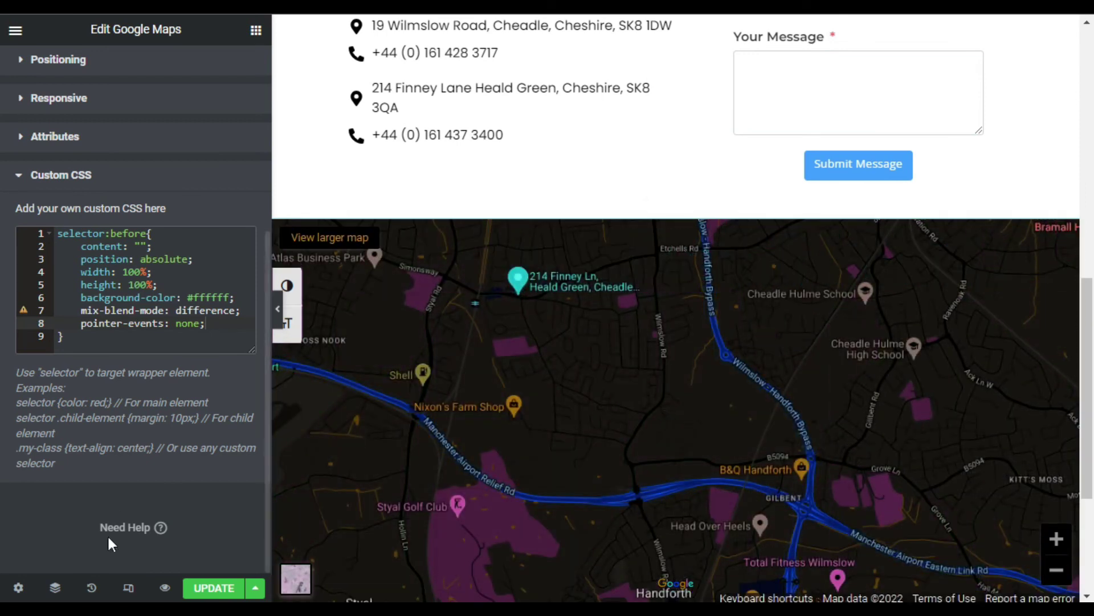
pyautogui.click(210, 588)
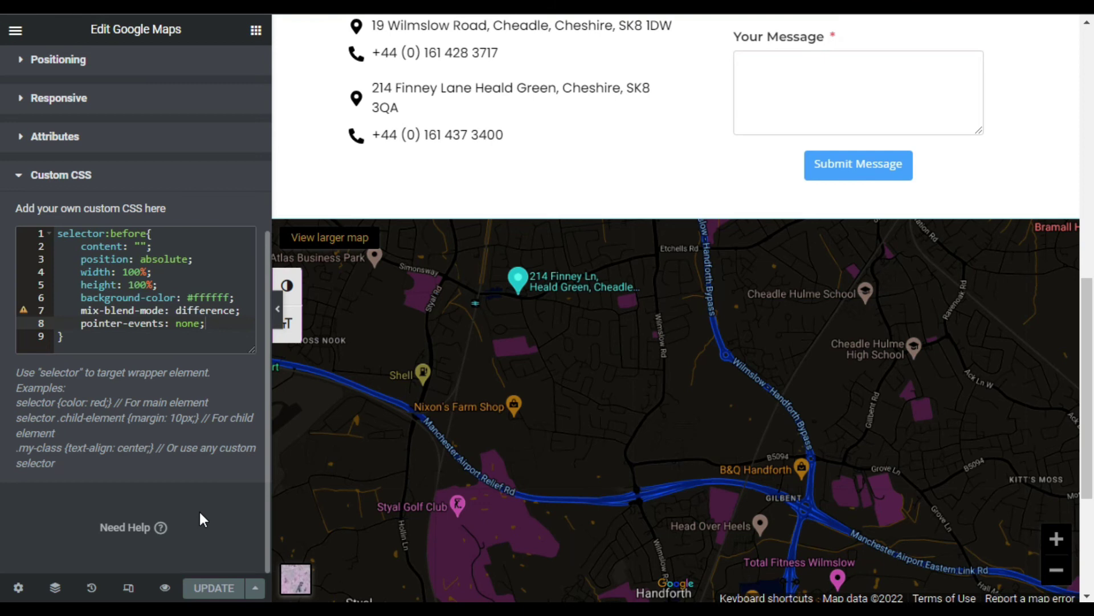
# - Pan the map to confirm it moves, scroll the live page to it, and bring up the subscribe note
pyautogui.click(453, 370)
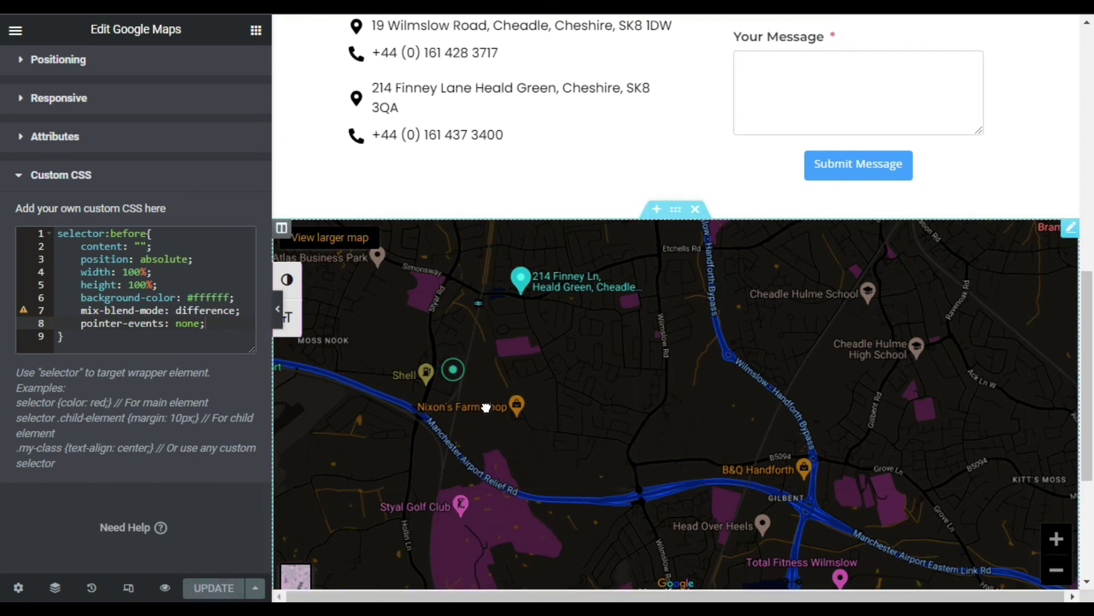
pyautogui.moveTo(486, 407); pyautogui.dragTo(528, 481)
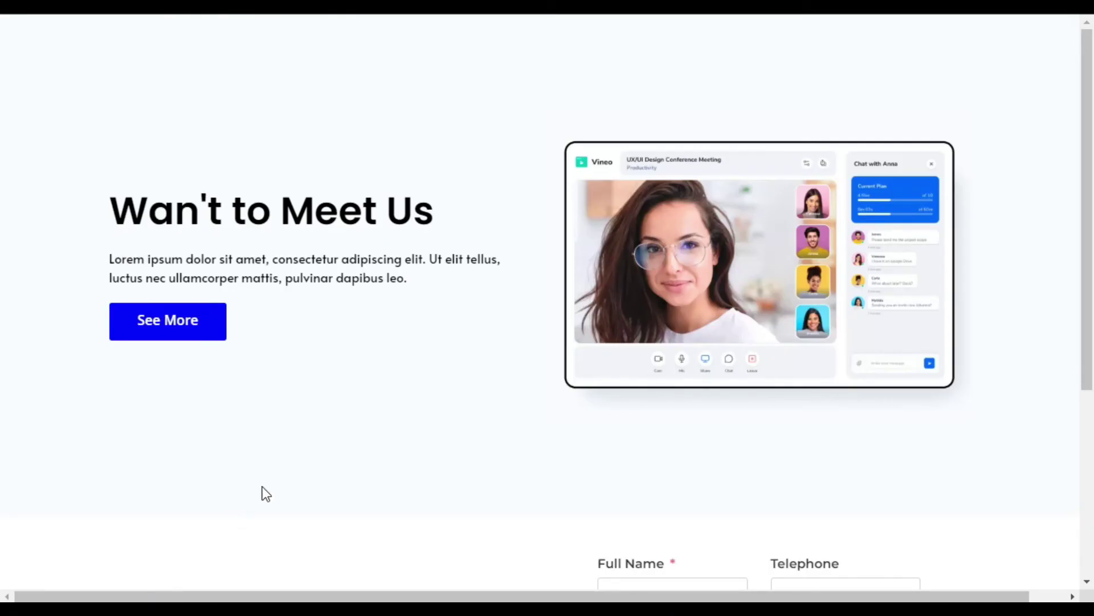
pyautogui.scroll(-10, 269, 402)
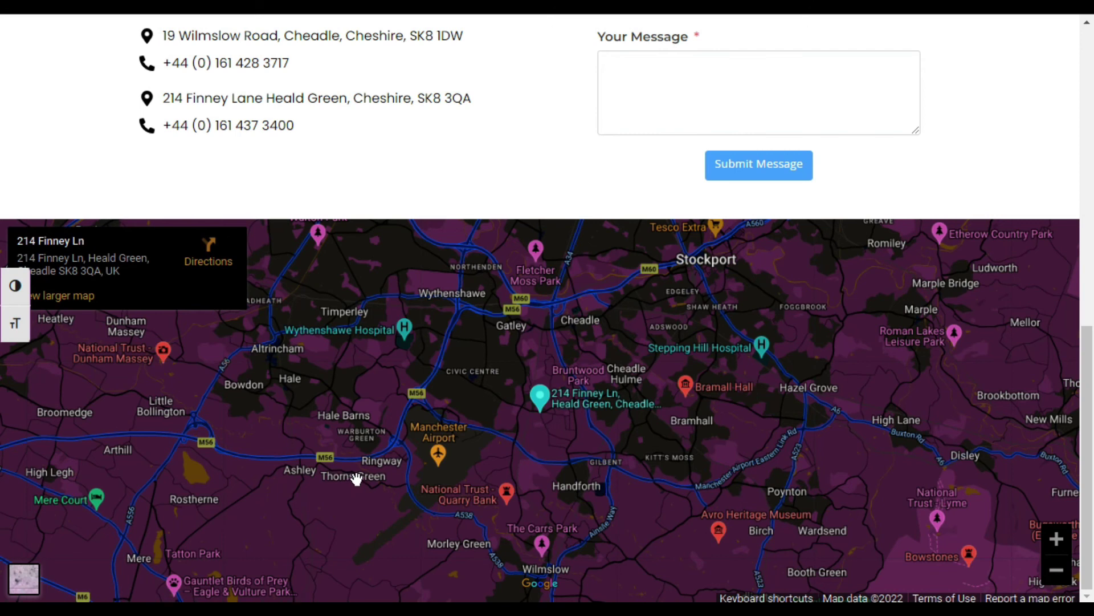
pyautogui.hotkey('alt', 'Tab')
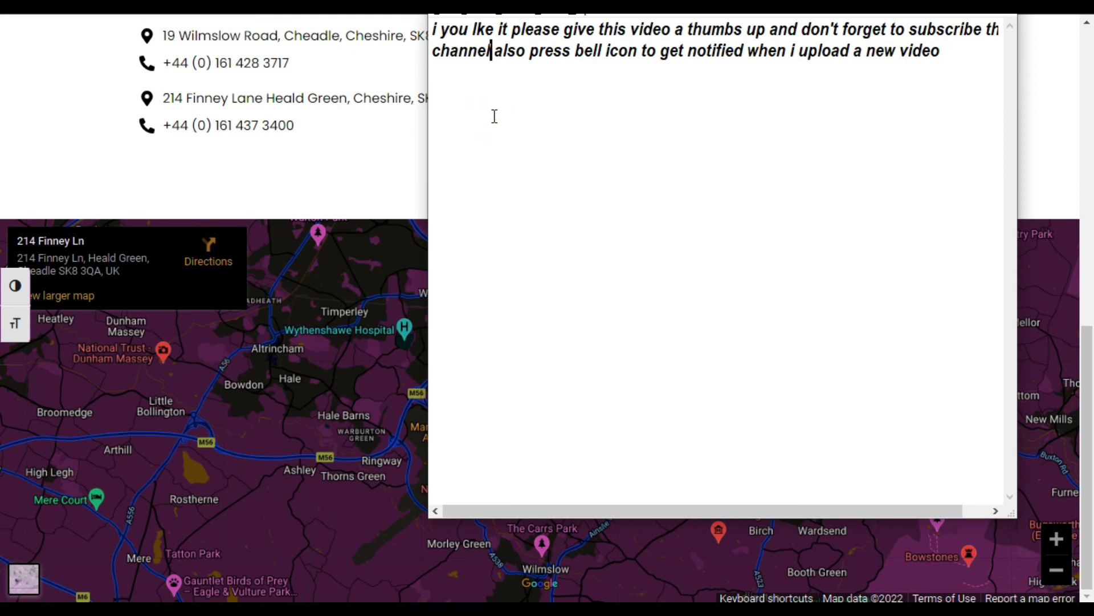